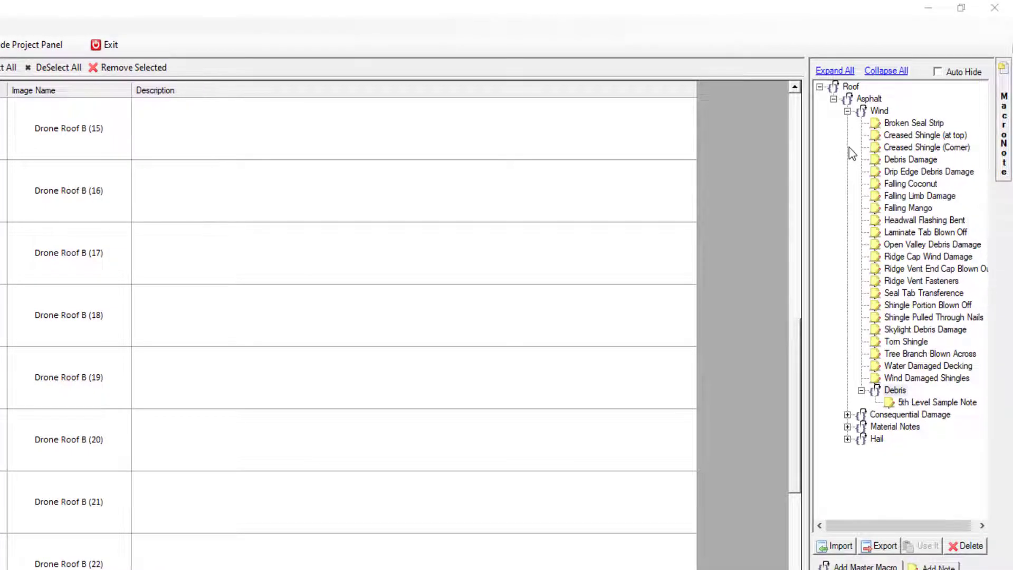
Collapse the whole macro note tree and open it level by level through Roof, Asphalt and Wind
{"action": "left_click", "coordinate": [834, 70]}
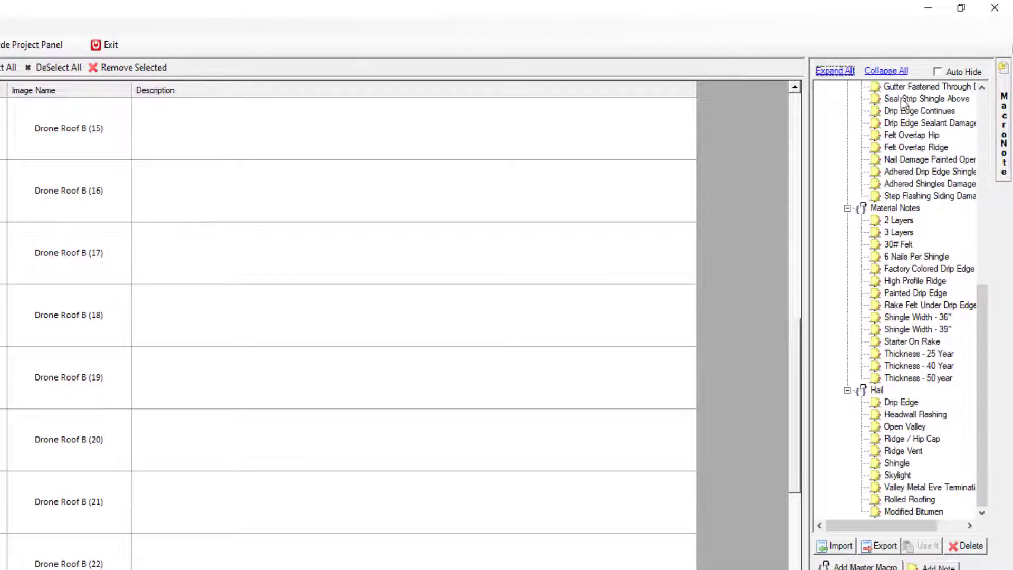
{"action": "scroll", "coordinate": [902, 258], "scroll_direction": "up", "scroll_amount": 10}
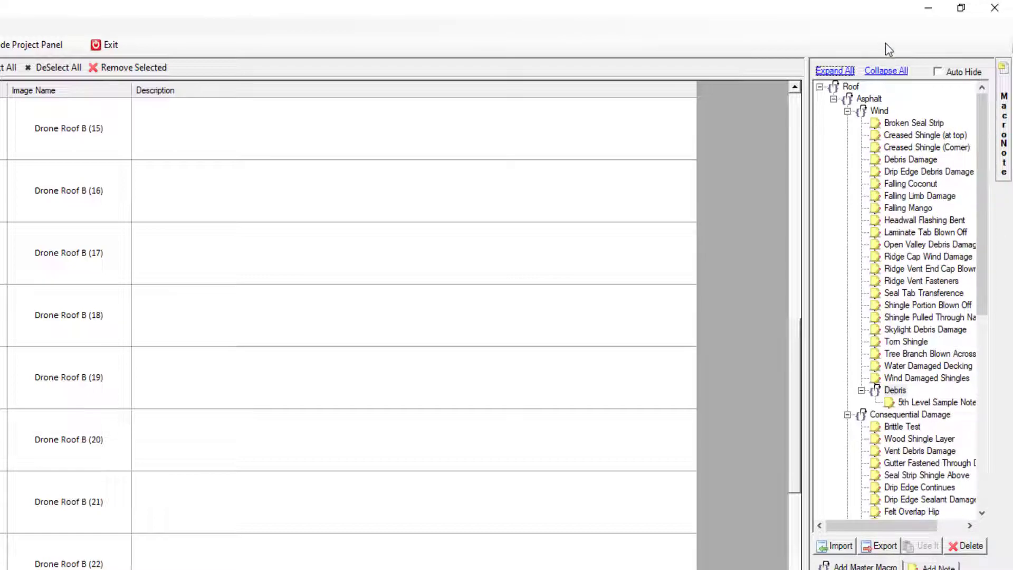
{"action": "left_click", "coordinate": [889, 72]}
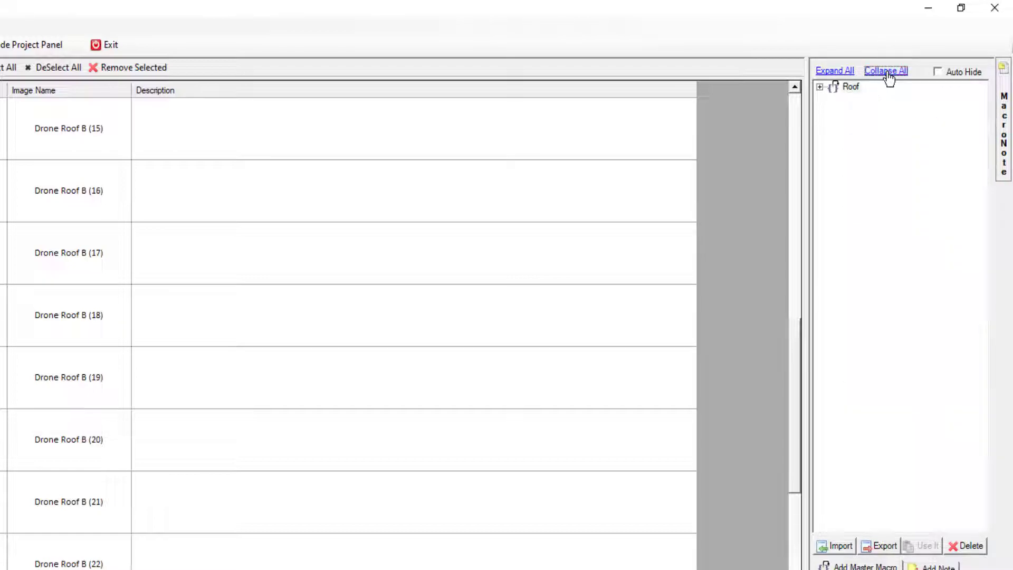
{"action": "left_click", "coordinate": [820, 86]}
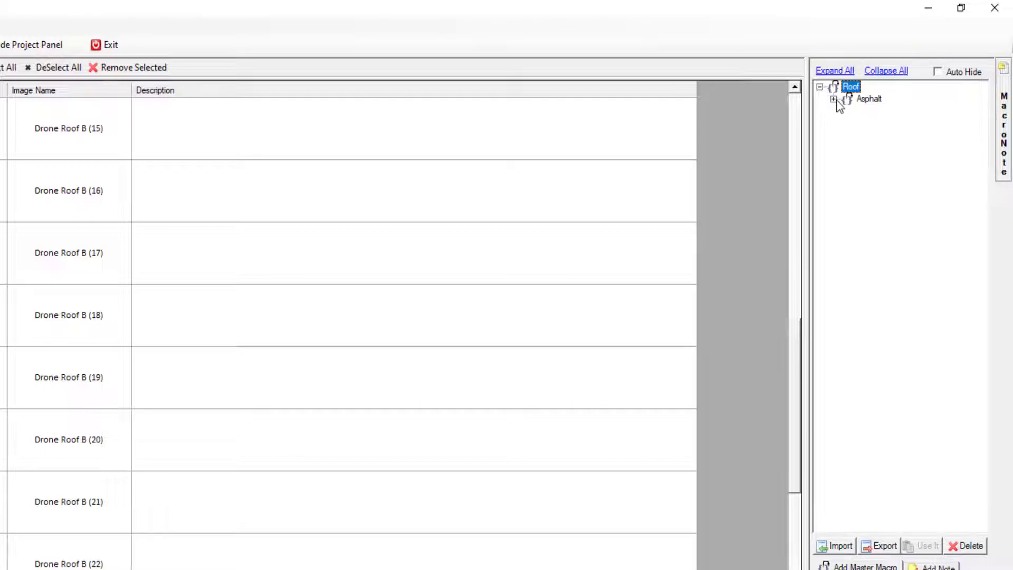
{"action": "left_click", "coordinate": [834, 100]}
{"action": "left_click", "coordinate": [848, 110]}
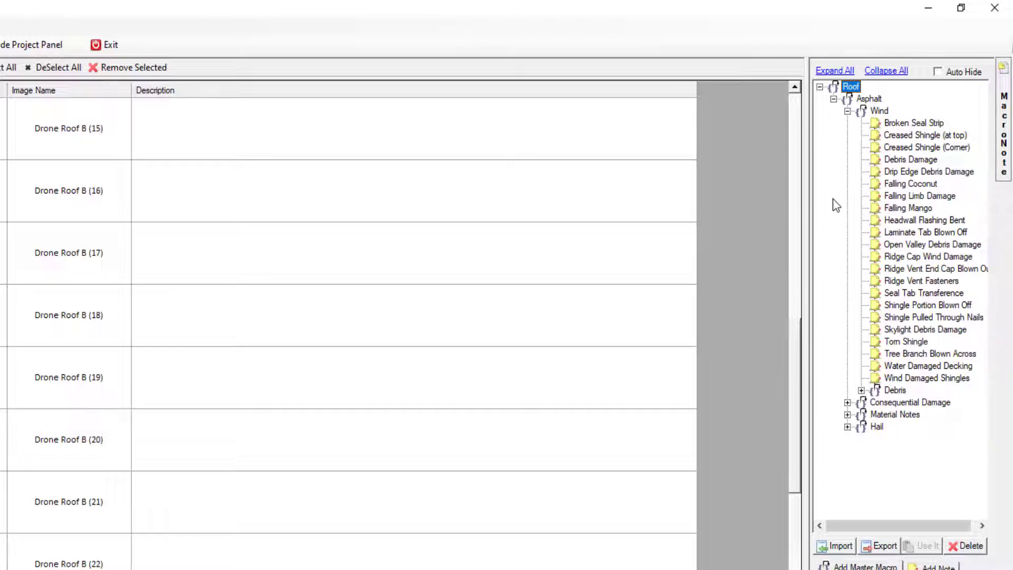
Expand every level of the macro note tree and look through all its notes
{"action": "left_click", "coordinate": [837, 72]}
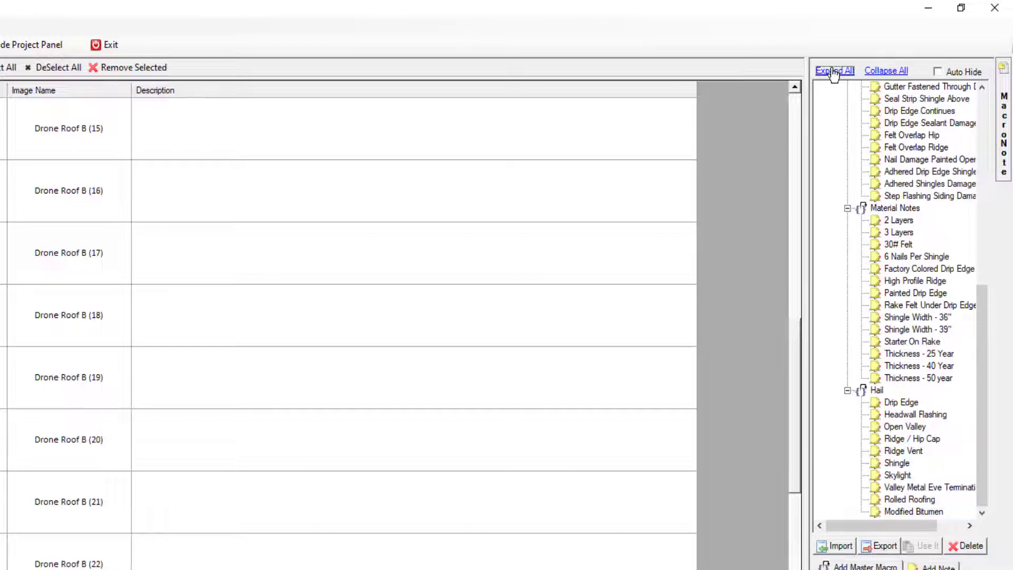
{"action": "scroll", "coordinate": [832, 349], "scroll_direction": "up", "scroll_amount": 10}
{"action": "scroll", "coordinate": [833, 350], "scroll_direction": "down", "scroll_amount": 5}
{"action": "scroll", "coordinate": [831, 350], "scroll_direction": "down", "scroll_amount": 6}
{"action": "scroll", "coordinate": [826, 363], "scroll_direction": "up", "scroll_amount": 10}
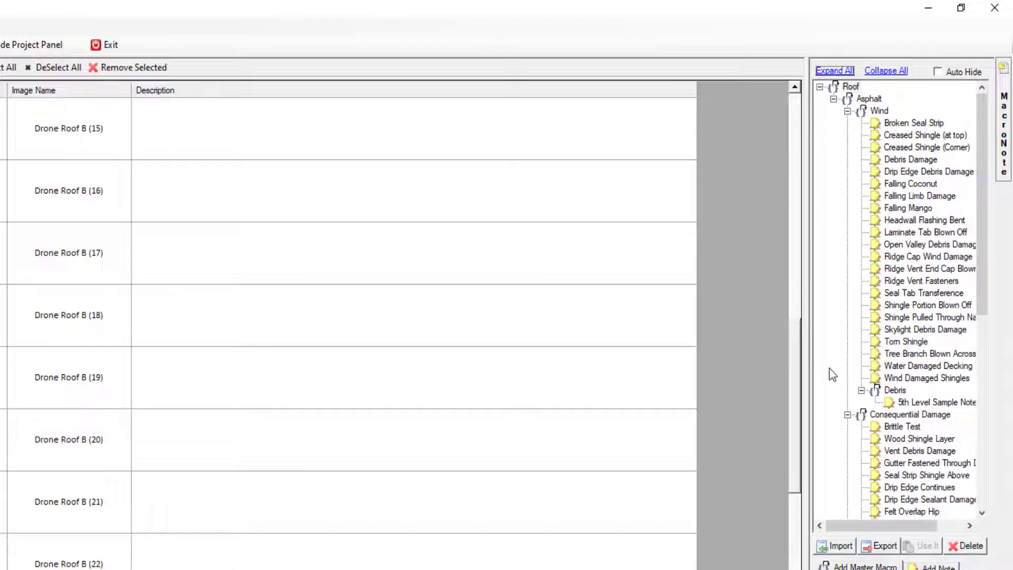
Collapse the Consequential Damage, Material Notes and Hail groups and select the Broken Seal Strip note under Wind
{"action": "left_click", "coordinate": [847, 414]}
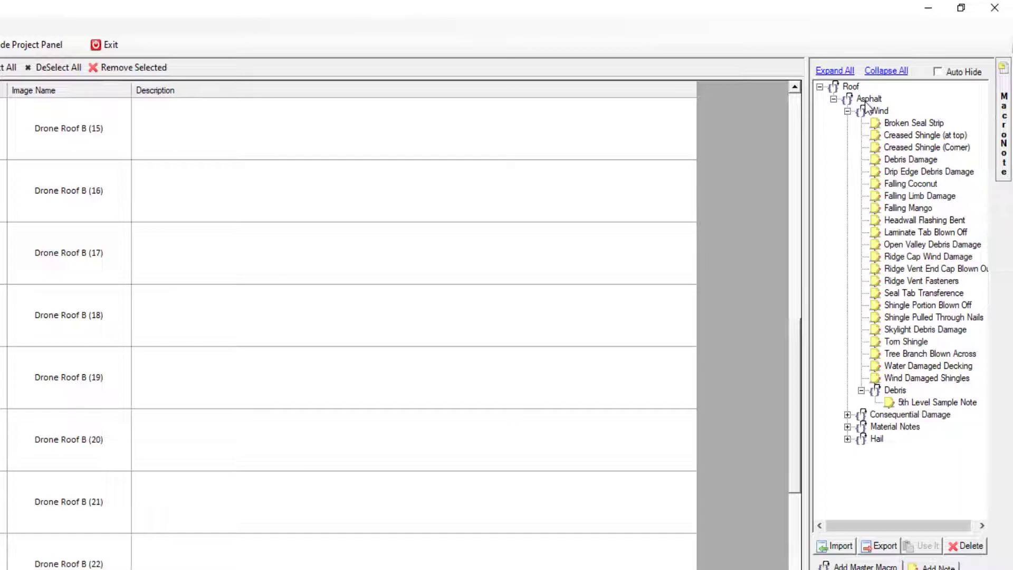
{"action": "left_click", "coordinate": [847, 111]}
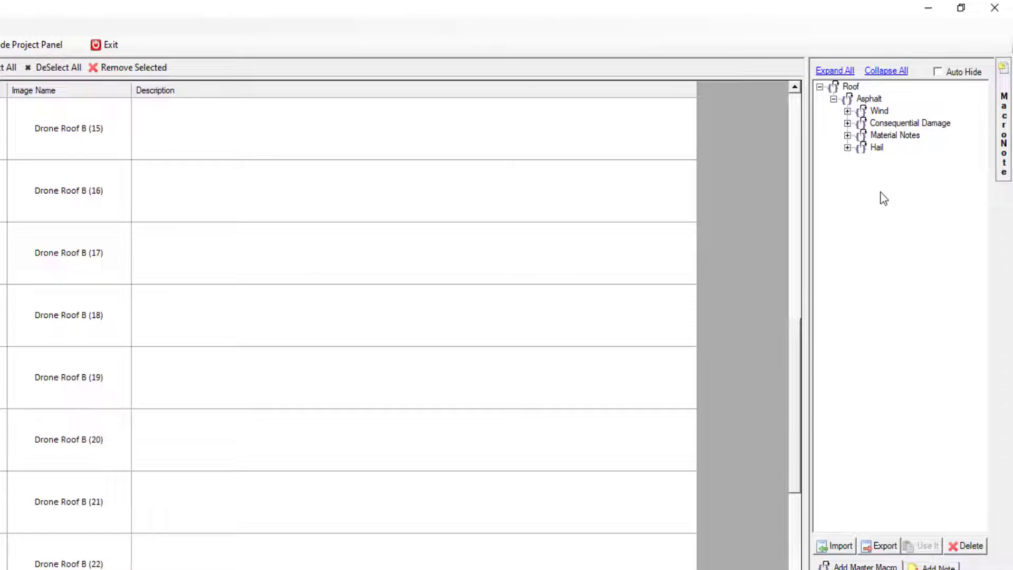
{"action": "left_click", "coordinate": [847, 111]}
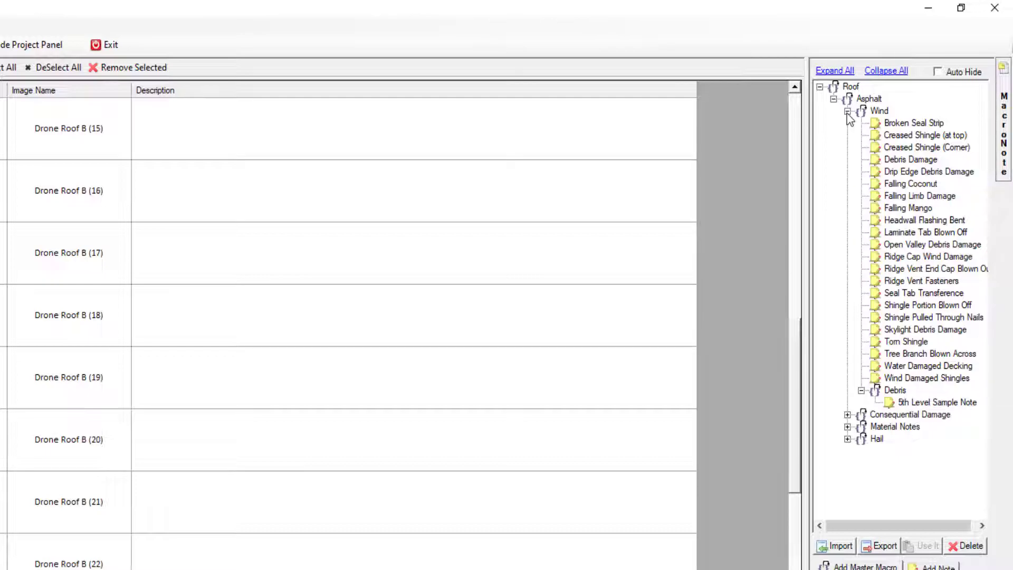
{"action": "left_click", "coordinate": [894, 125]}
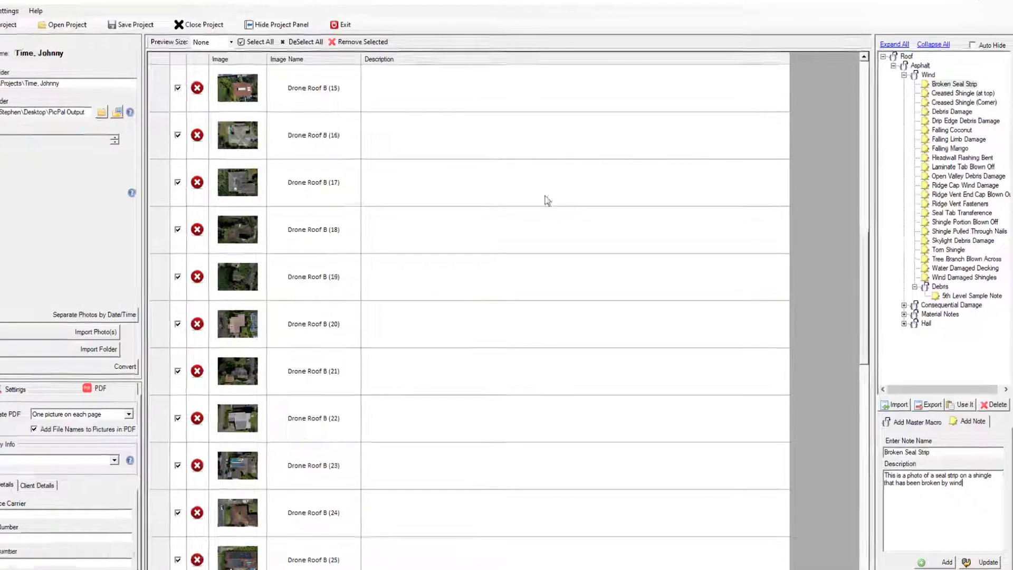
Enter "This is a note." as the description of Drone Roof B (18) and insert the Broken Seal Strip note for Drone Roof B (19)
{"action": "left_click", "coordinate": [541, 220]}
{"action": "type", "text": "This is a "}
{"action": "type", "text": "note."}
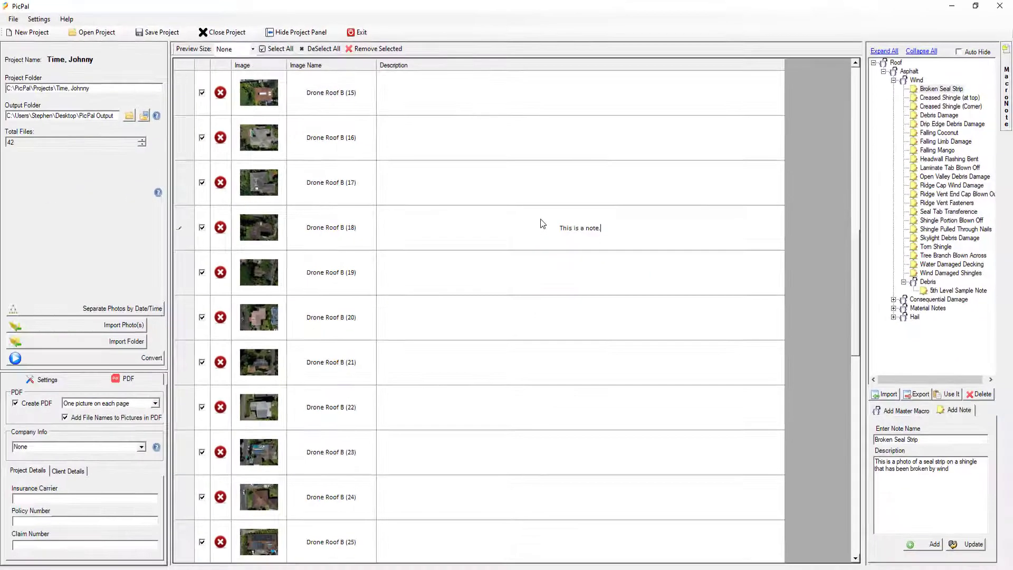
{"action": "left_click", "coordinate": [604, 268]}
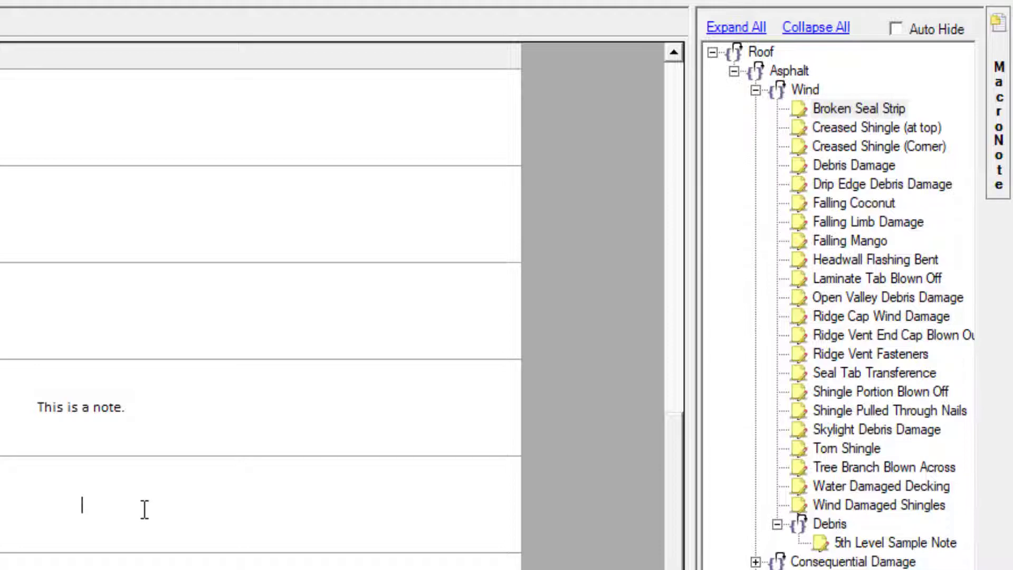
{"action": "double_click", "coordinate": [858, 108]}
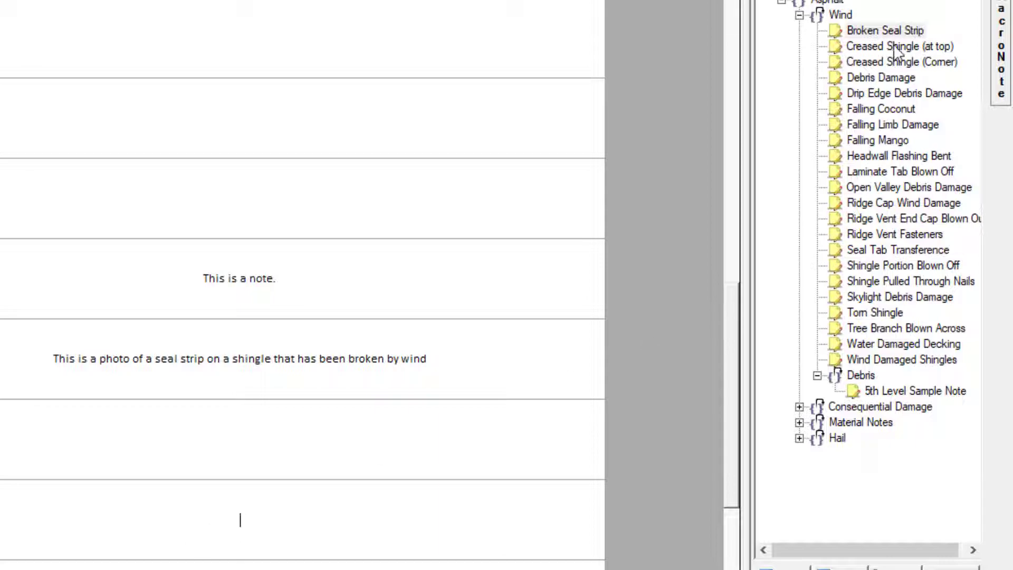
Insert the Broken Seal Strip note as the description of Drone Roof B (21) and end it with a period and a space
{"action": "double_click", "coordinate": [892, 26]}
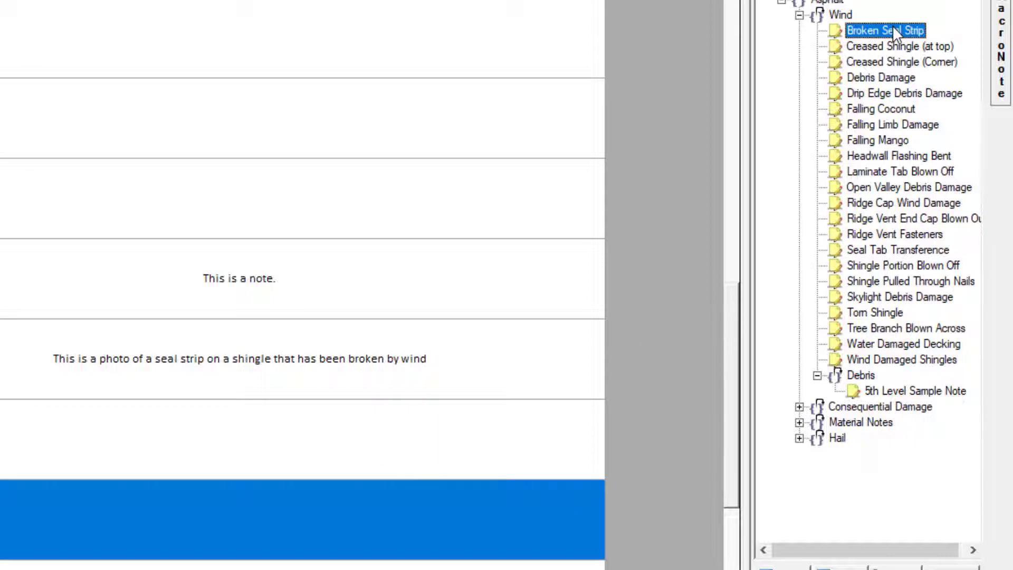
{"action": "left_click", "coordinate": [435, 521]}
{"action": "left_click", "coordinate": [434, 522]}
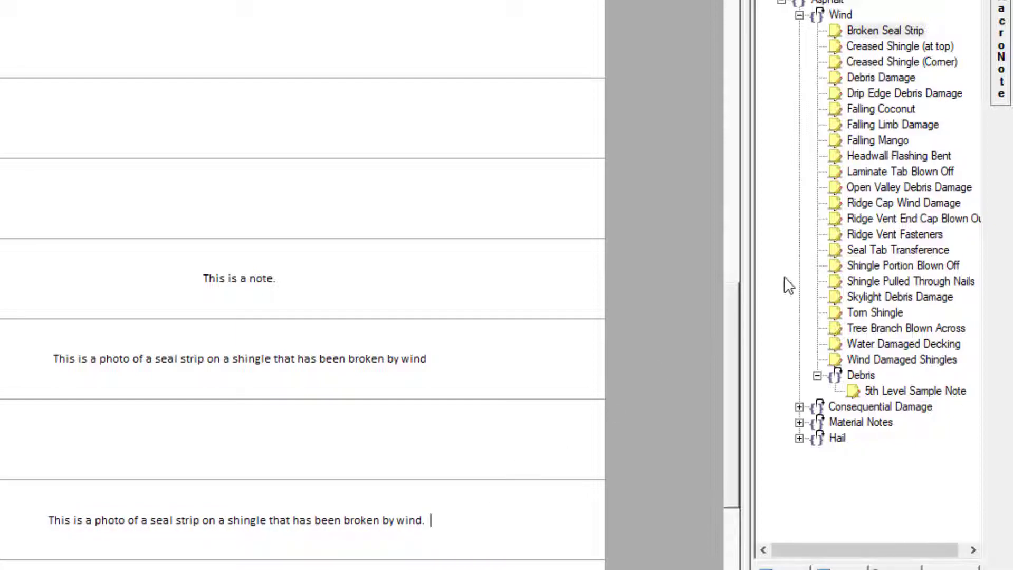
Append the Falling Limb Damage note to the Drone Roof B (21) description and end it with a period
{"action": "double_click", "coordinate": [894, 126]}
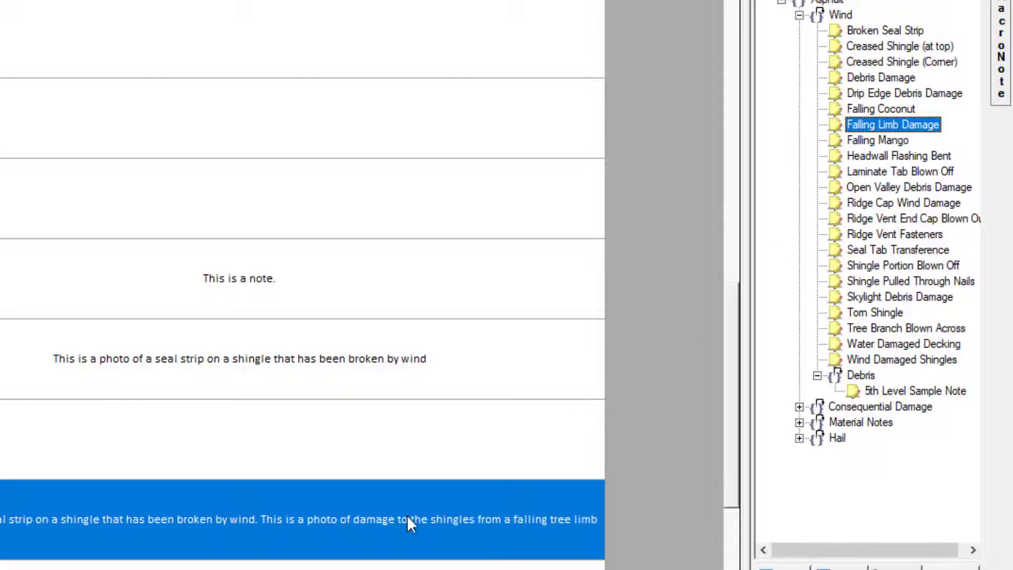
{"action": "left_click", "coordinate": [444, 504]}
{"action": "left_click", "coordinate": [525, 523]}
{"action": "left_click", "coordinate": [566, 518]}
{"action": "left_click", "coordinate": [598, 518]}
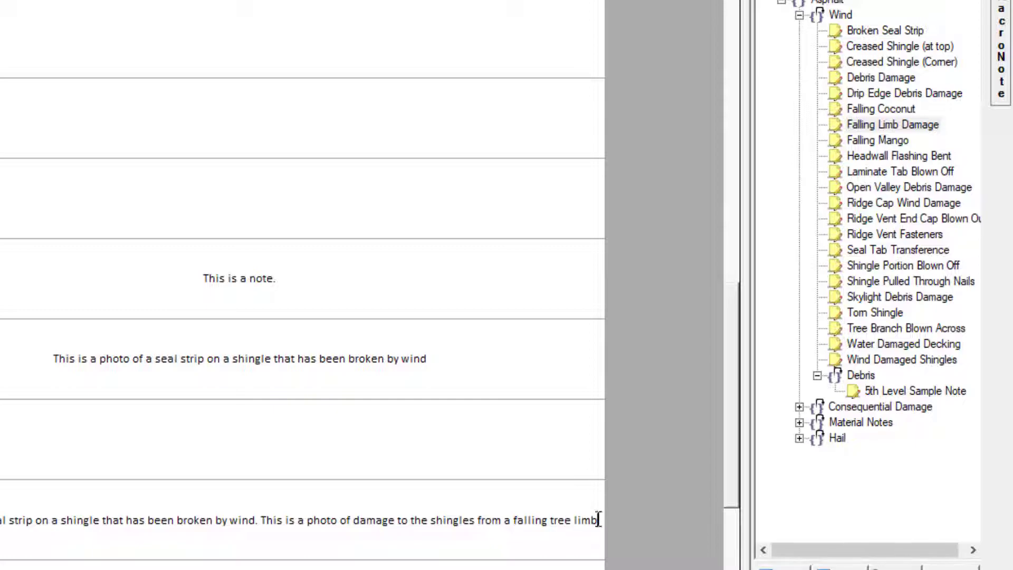
{"action": "type", "text": "."}
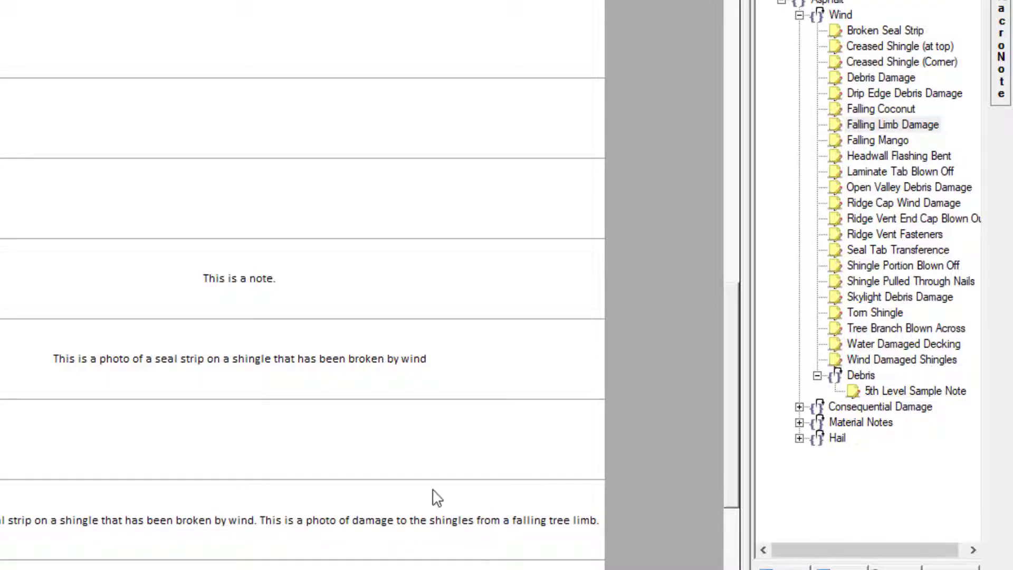
Append the Debris Damage note to the same description, followed by a period and the text "Type a note."
{"action": "double_click", "coordinate": [884, 85]}
{"action": "left_click", "coordinate": [422, 536]}
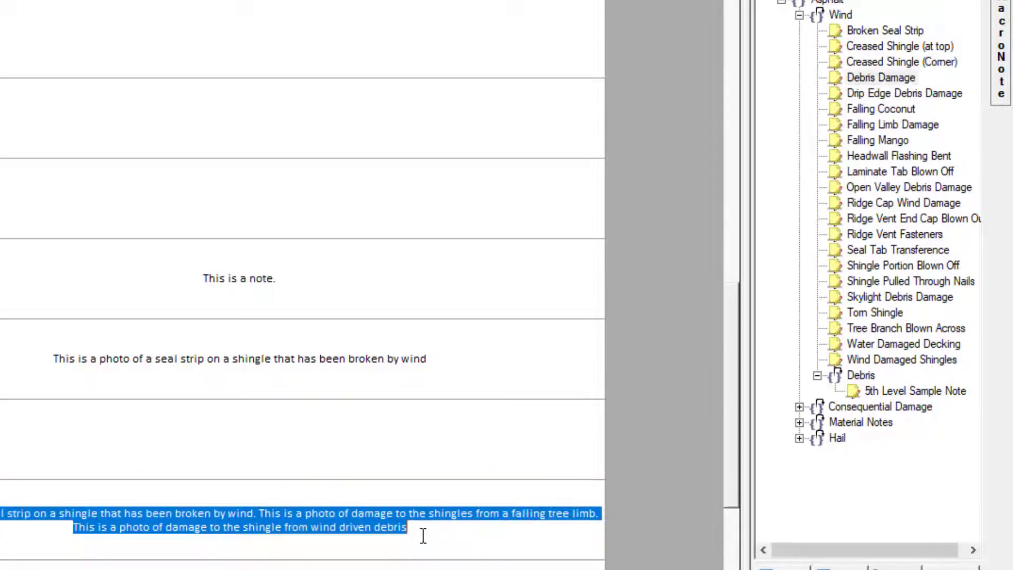
{"action": "left_click", "coordinate": [423, 536]}
{"action": "type", "text": ".  Type a note."}
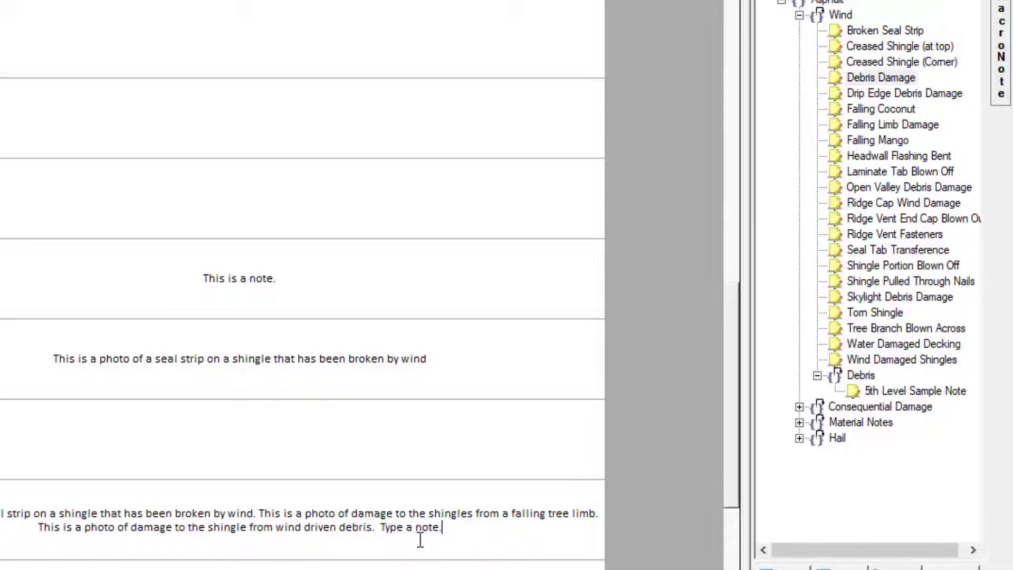
{"action": "key", "text": "Return"}
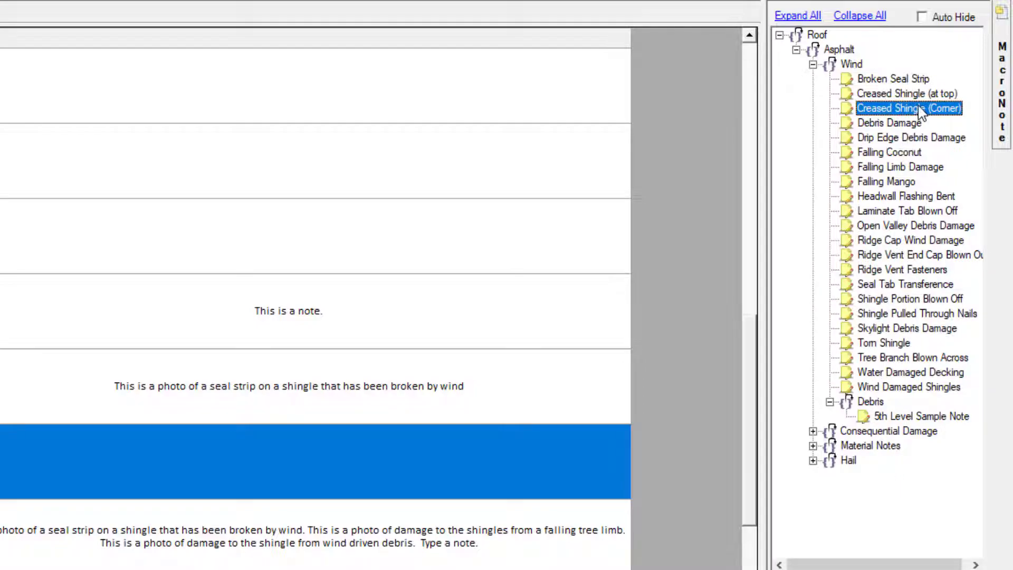
Look through sample notes in the Wind and Consequential Damage groups, collapsing each group after viewing it
{"action": "left_click", "coordinate": [904, 198]}
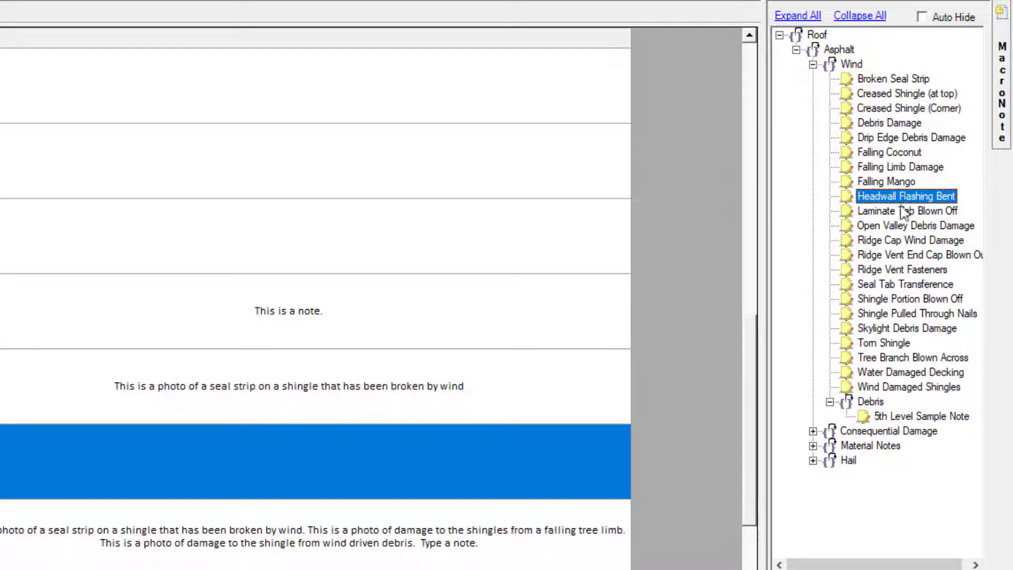
{"action": "left_click", "coordinate": [885, 344]}
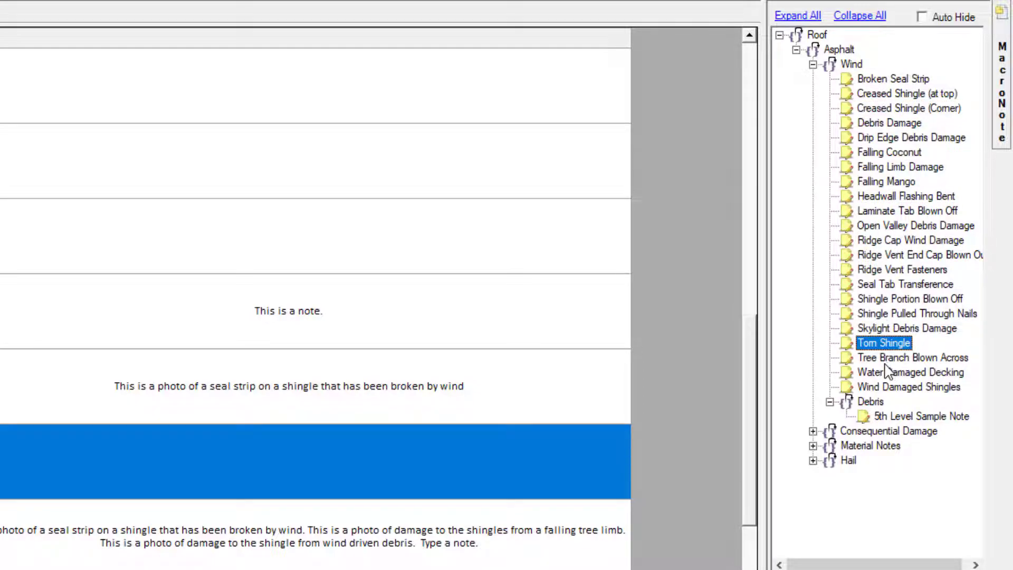
{"action": "left_click", "coordinate": [887, 360]}
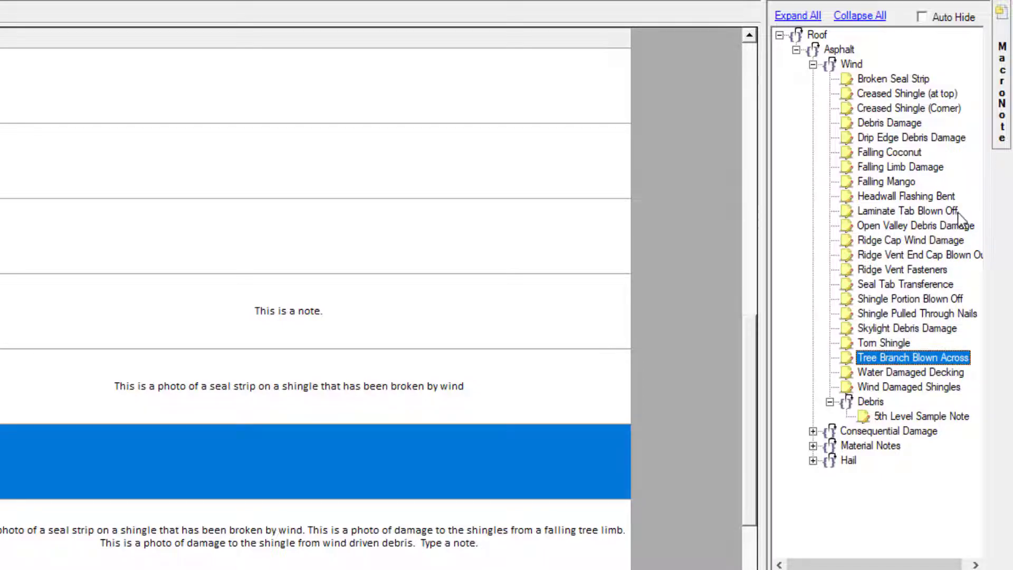
{"action": "left_click", "coordinate": [813, 65]}
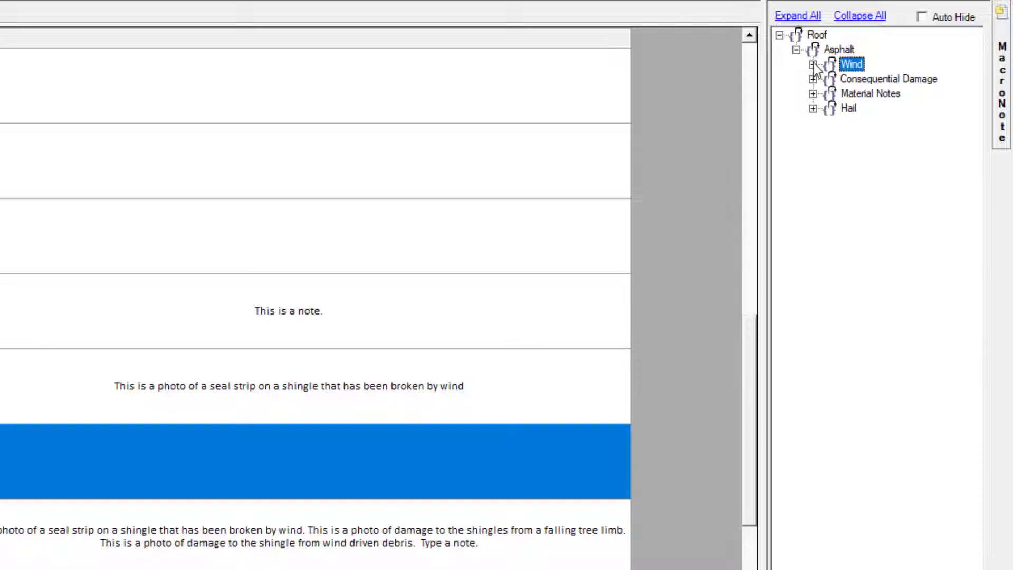
{"action": "left_click", "coordinate": [813, 80]}
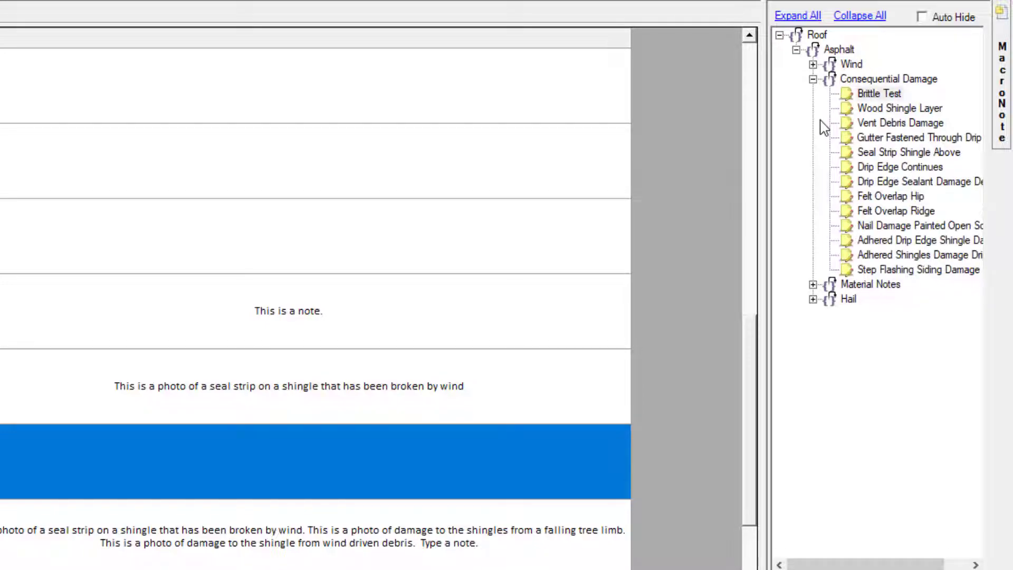
{"action": "left_click", "coordinate": [865, 94]}
{"action": "left_click", "coordinate": [910, 124]}
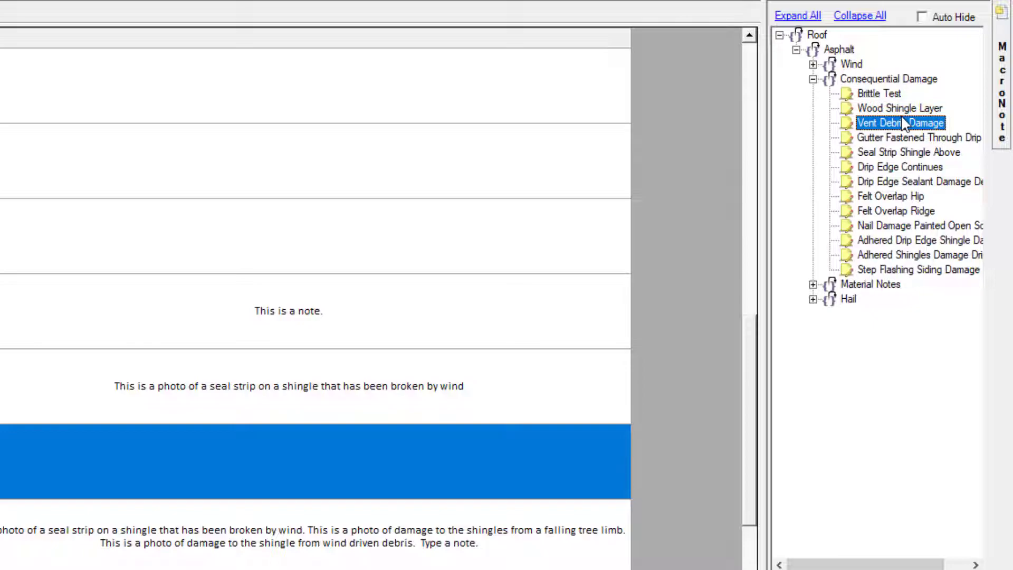
{"action": "left_click", "coordinate": [897, 225]}
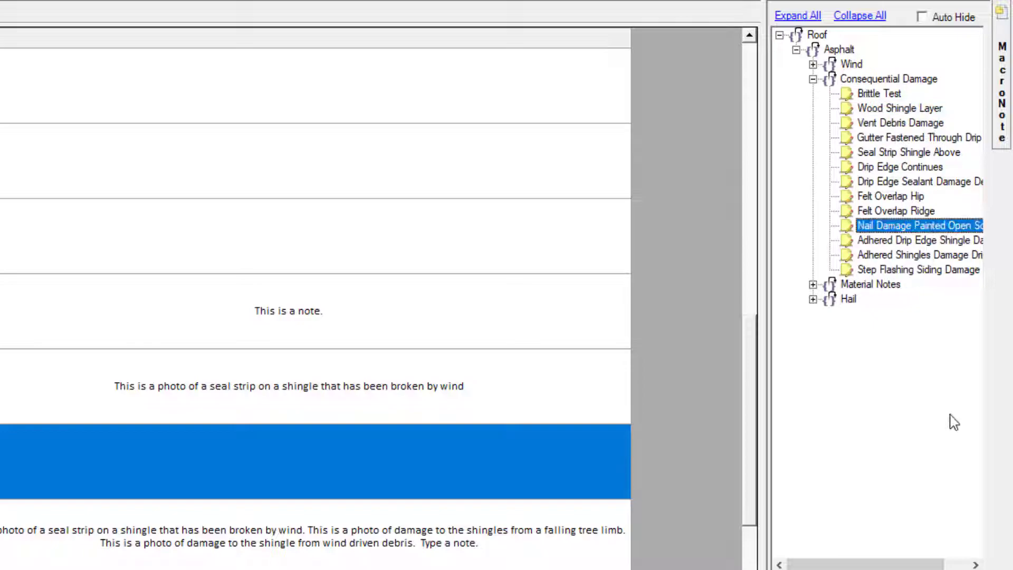
{"action": "left_click", "coordinate": [813, 79]}
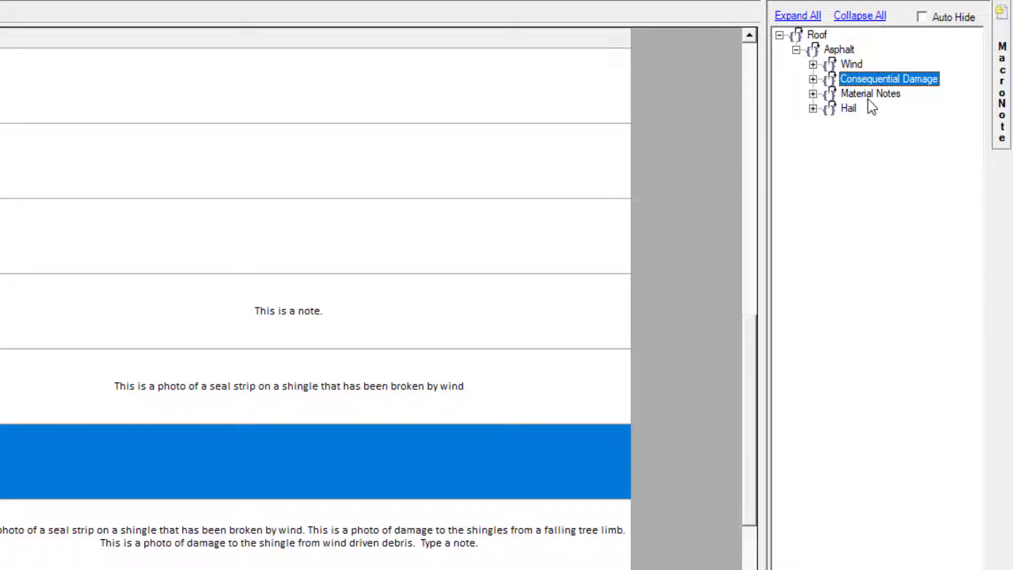
Look through the notes in the Material Notes and Hail groups of the Asphalt category
{"action": "left_click", "coordinate": [813, 94]}
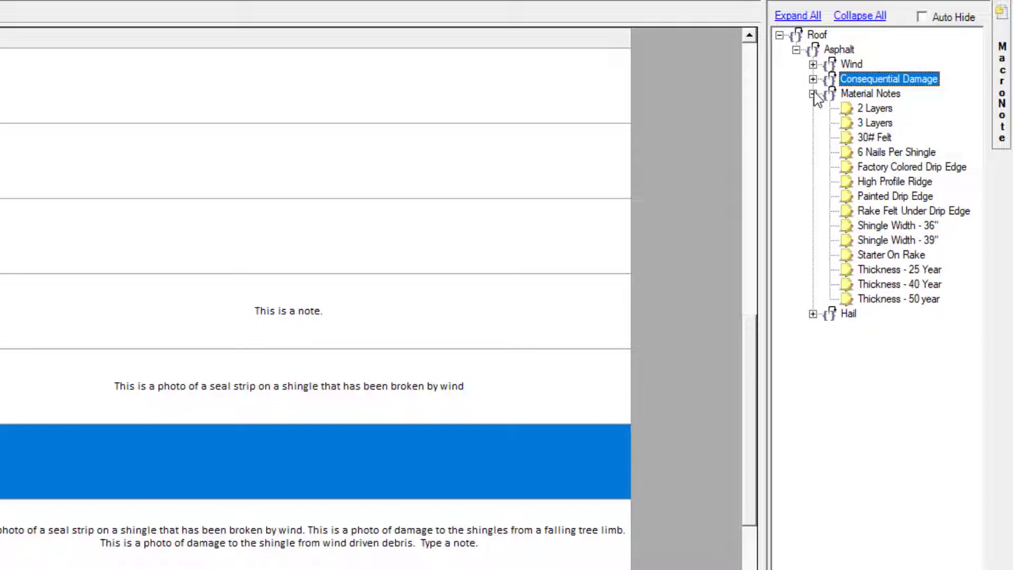
{"action": "left_click", "coordinate": [873, 109]}
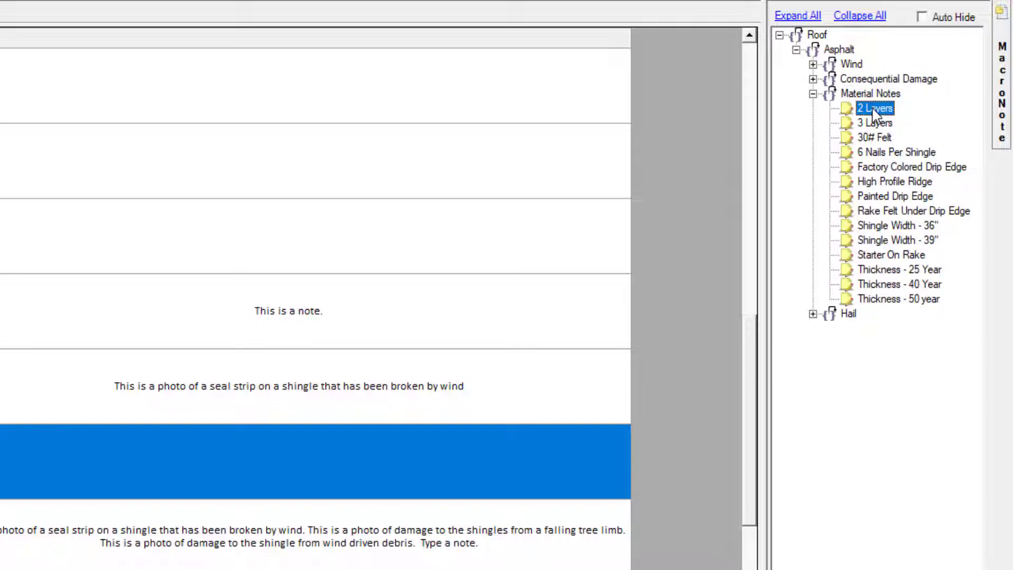
{"action": "left_click", "coordinate": [912, 154]}
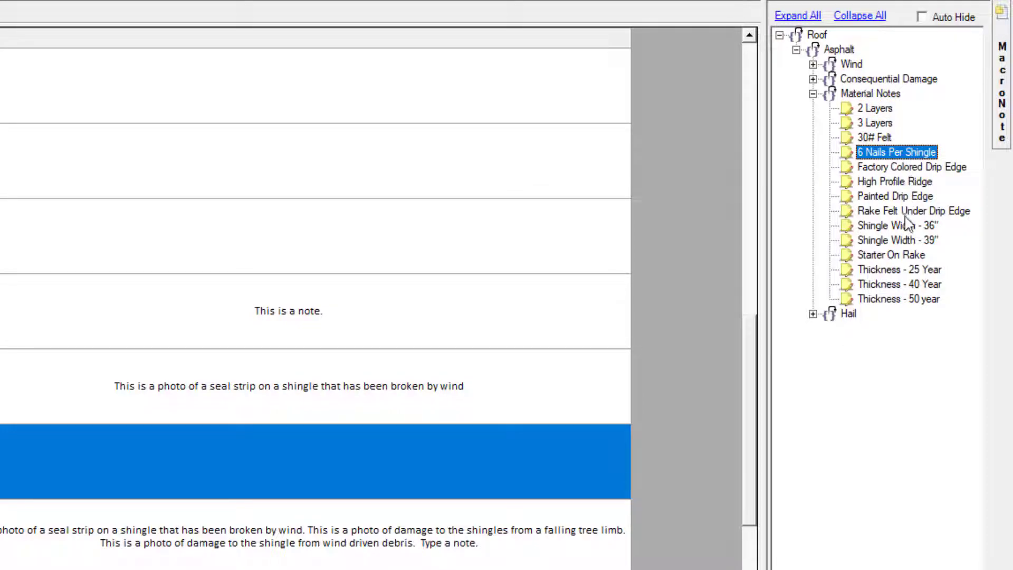
{"action": "left_click", "coordinate": [912, 254]}
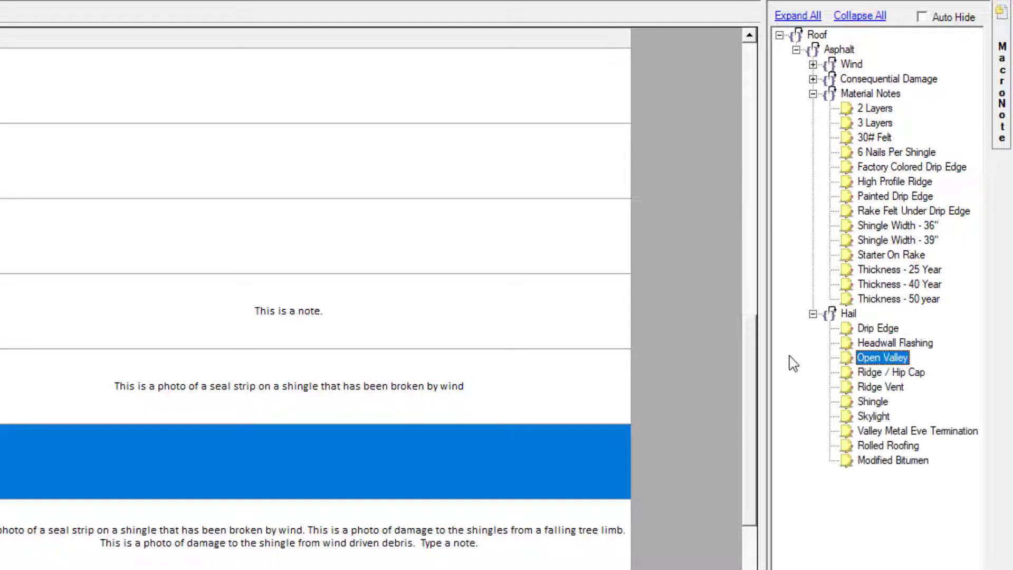
{"action": "left_click", "coordinate": [852, 315]}
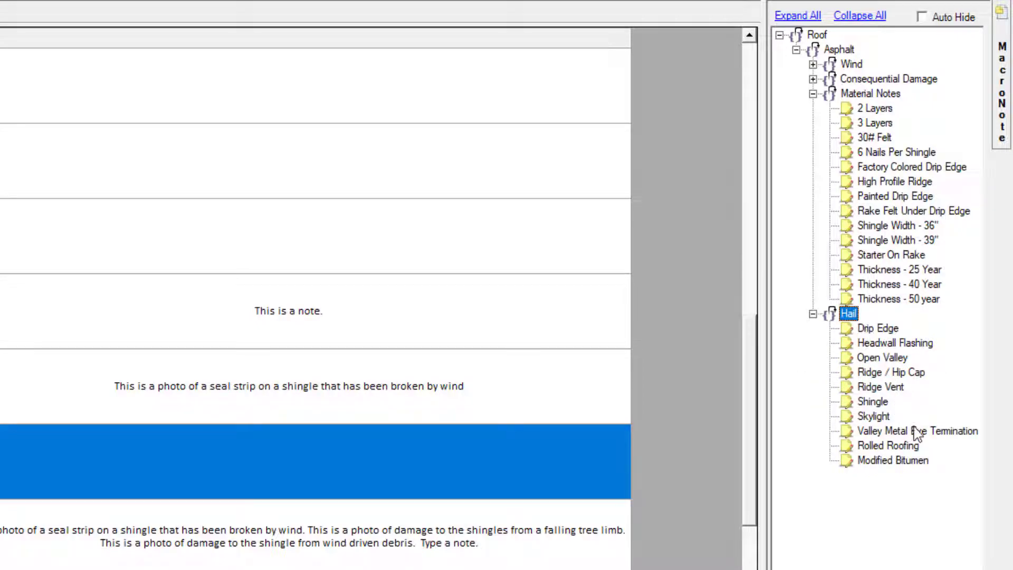
Look at the Headwall Flashing, Open Valley and Skylight notes in the Hail group
{"action": "left_click", "coordinate": [927, 343]}
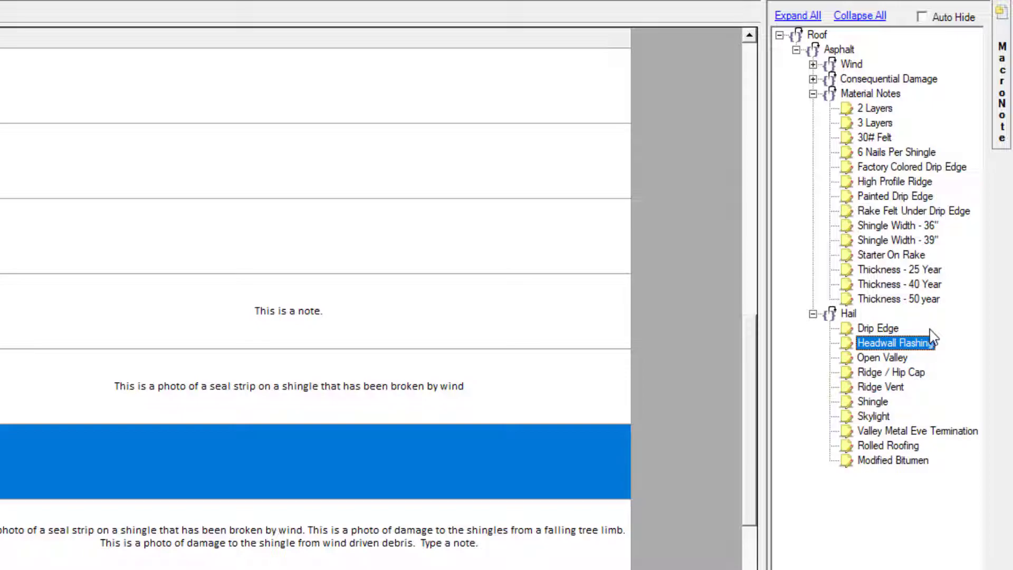
{"action": "left_click", "coordinate": [905, 360]}
{"action": "left_click", "coordinate": [879, 418]}
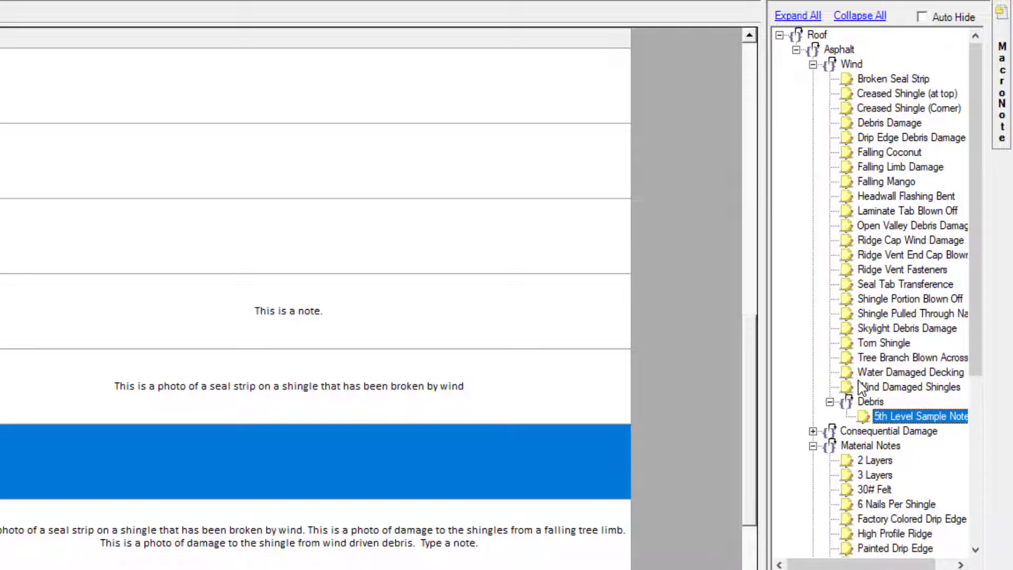
Examine the tree's hierarchy from the Wind Damaged Shingles note up through the Wind, Asphalt and Roof levels
{"action": "left_click", "coordinate": [861, 387]}
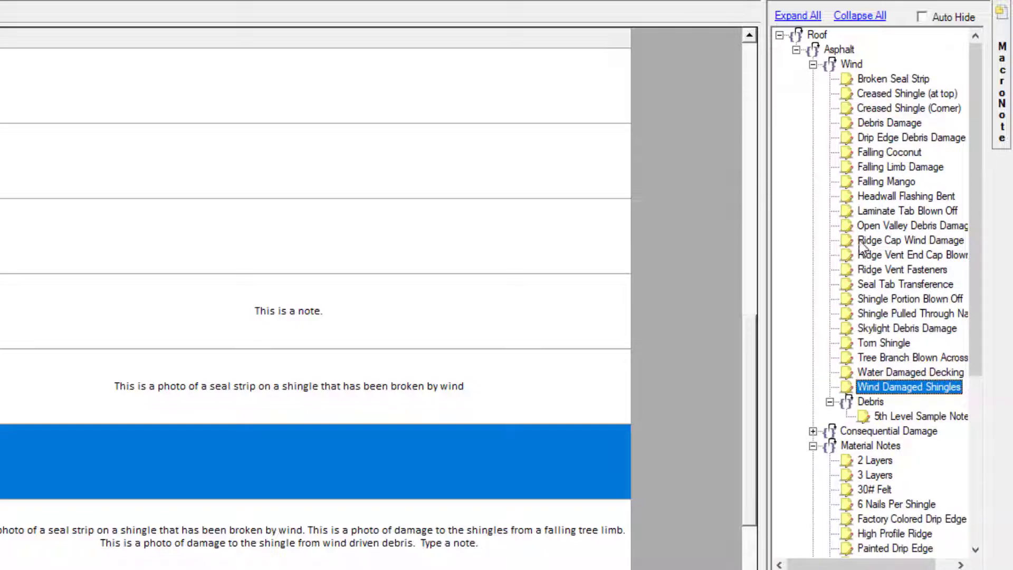
{"action": "left_click", "coordinate": [851, 64]}
{"action": "left_click", "coordinate": [838, 50]}
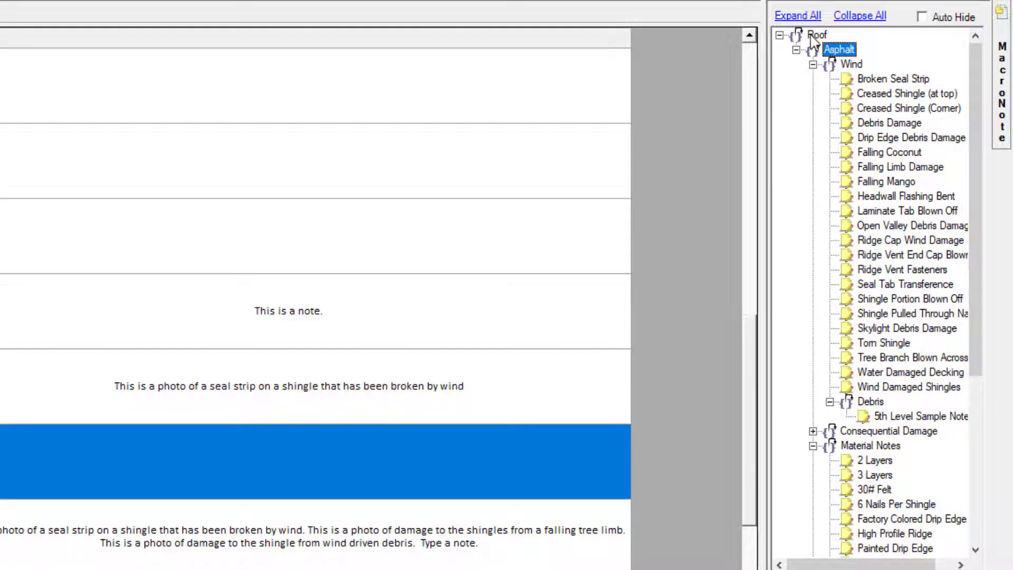
{"action": "left_click", "coordinate": [815, 36]}
{"action": "left_click", "coordinate": [815, 36]}
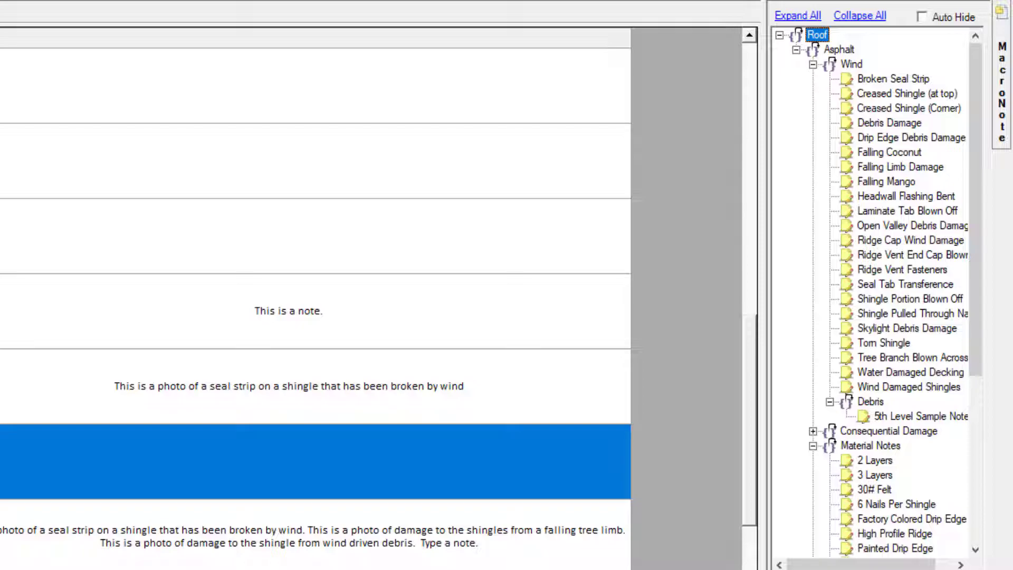
Collapse the whole macro note tree, leaving only the Asphalt category and its Wind group expanded
{"action": "left_click", "coordinate": [860, 16]}
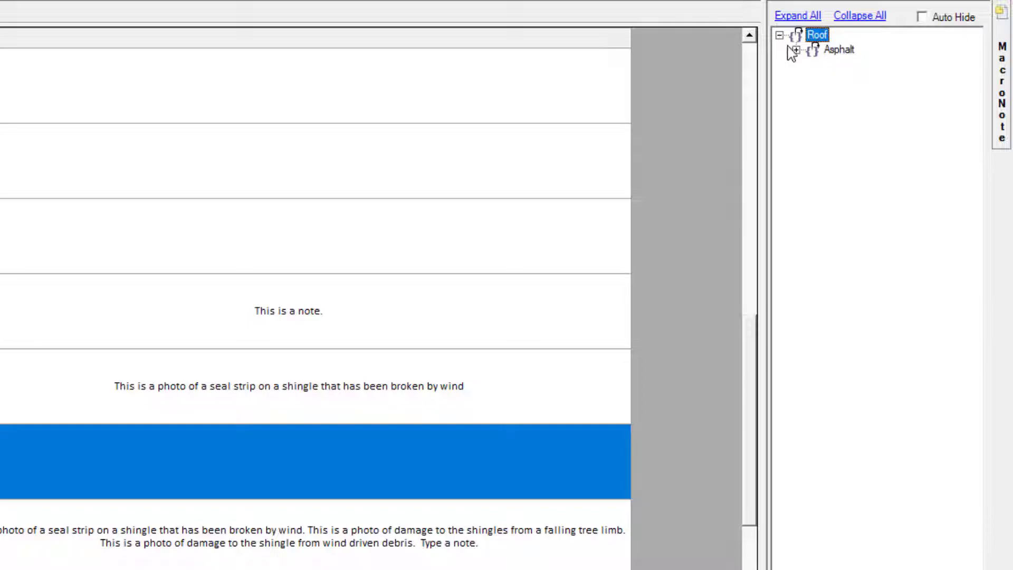
{"action": "left_click", "coordinate": [796, 50]}
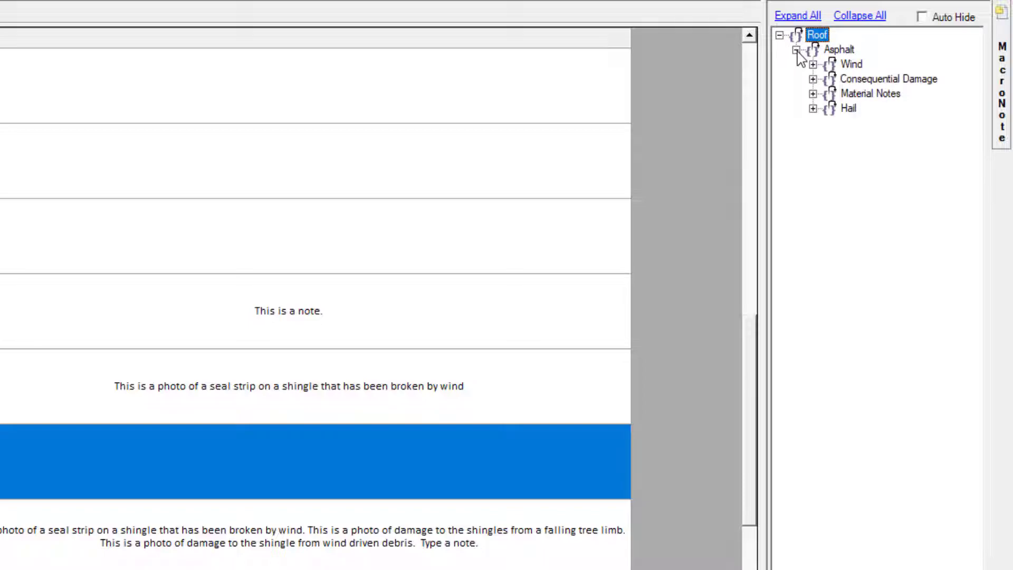
{"action": "left_click", "coordinate": [813, 64]}
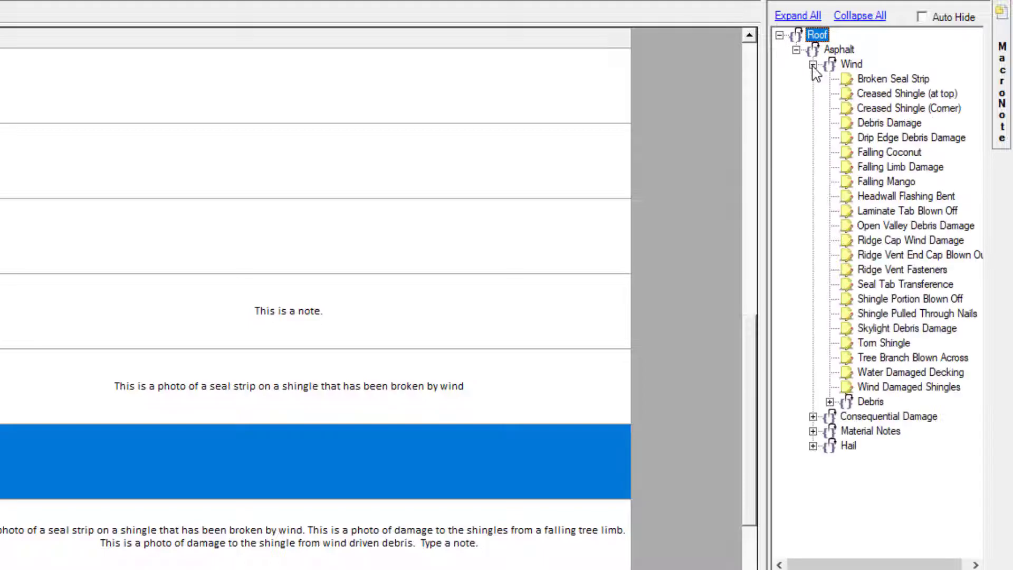
Look at the note name and description stored for the Broken Seal Strip note in the Wind group
{"action": "left_click", "coordinate": [891, 76]}
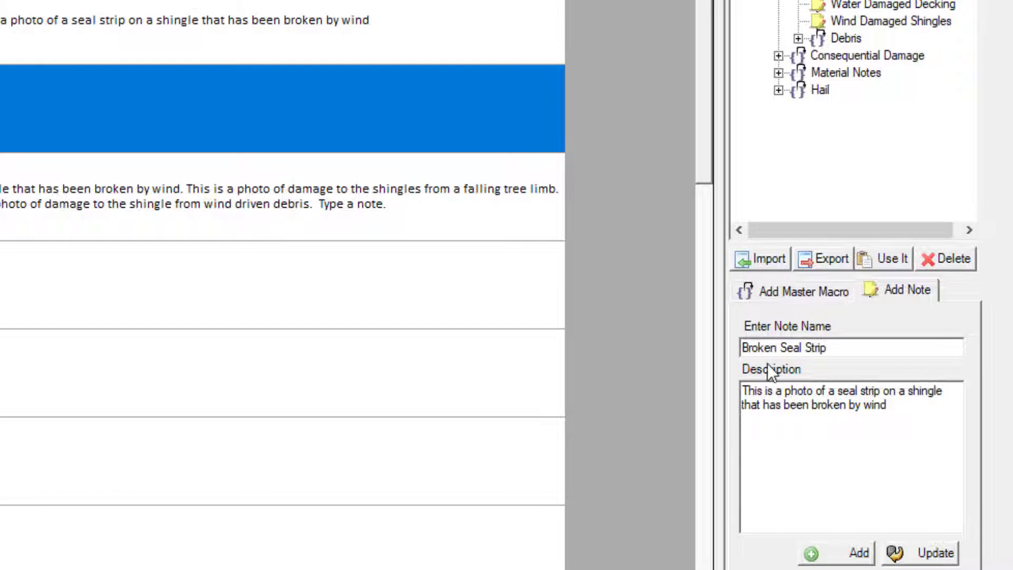
{"action": "left_click", "coordinate": [941, 499]}
{"action": "left_click_drag", "start_coordinate": [922, 436], "coordinate": [719, 349]}
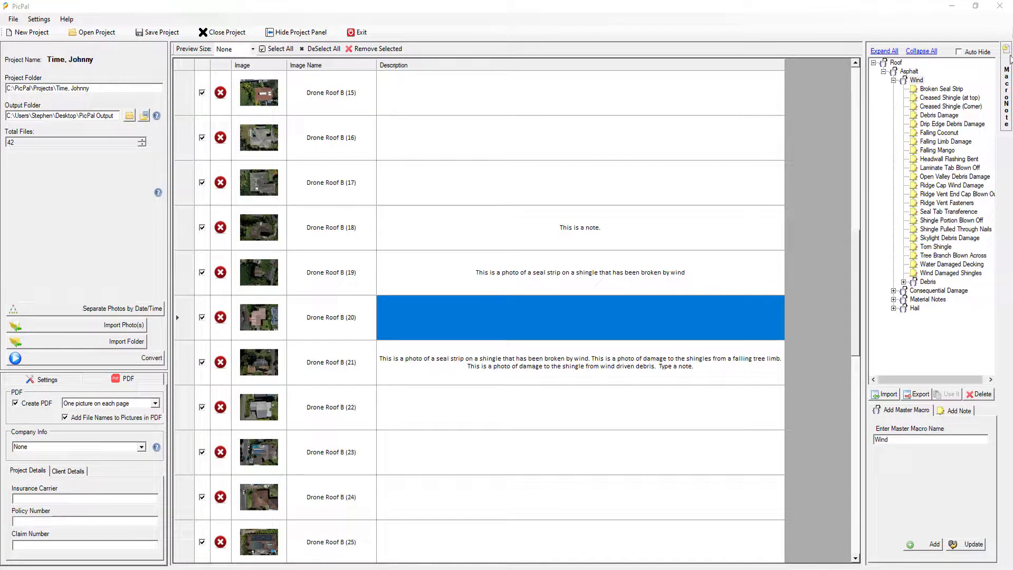
Add a note named "A Test" with the description "This is a test" to the Wind group
{"action": "left_click", "coordinate": [917, 82]}
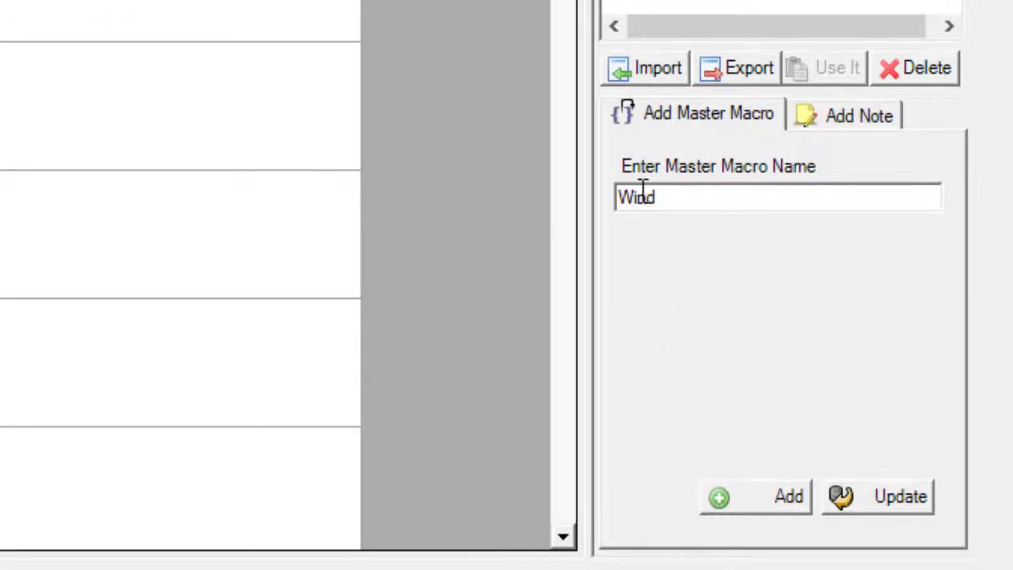
{"action": "left_click_drag", "start_coordinate": [679, 199], "coordinate": [592, 190]}
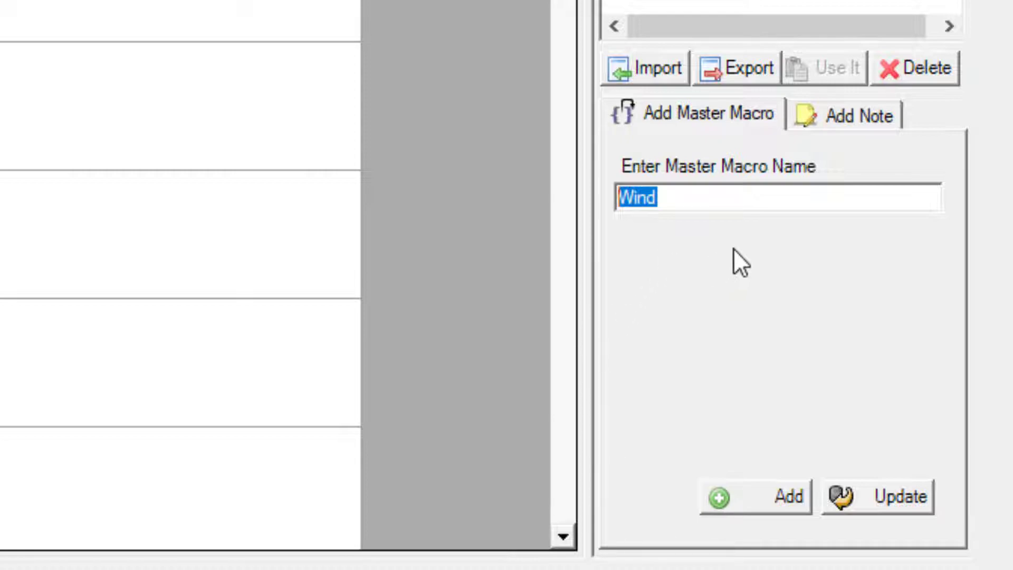
{"action": "left_click", "coordinate": [863, 119]}
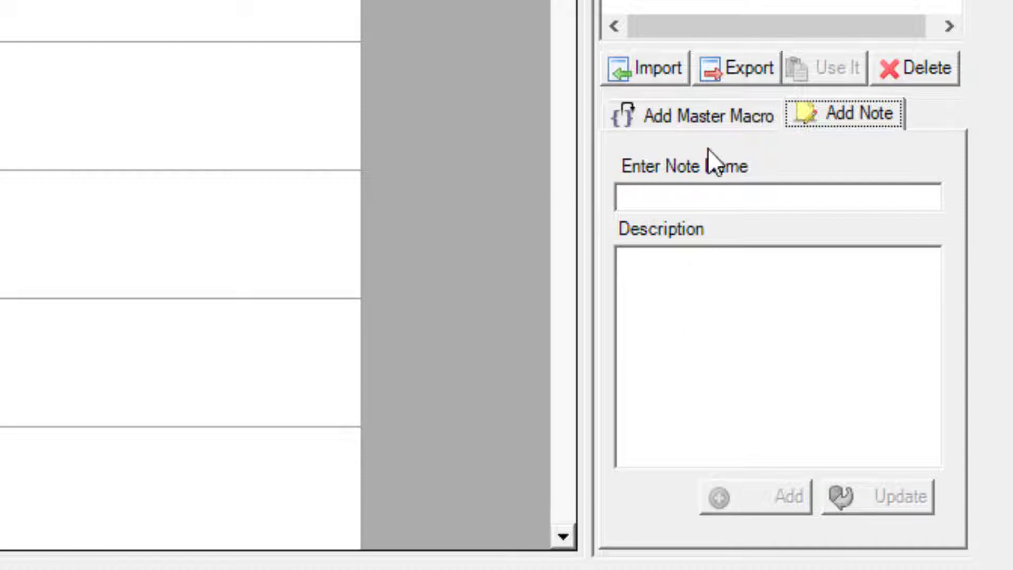
{"action": "left_click", "coordinate": [696, 200]}
{"action": "type", "text": "A Test"}
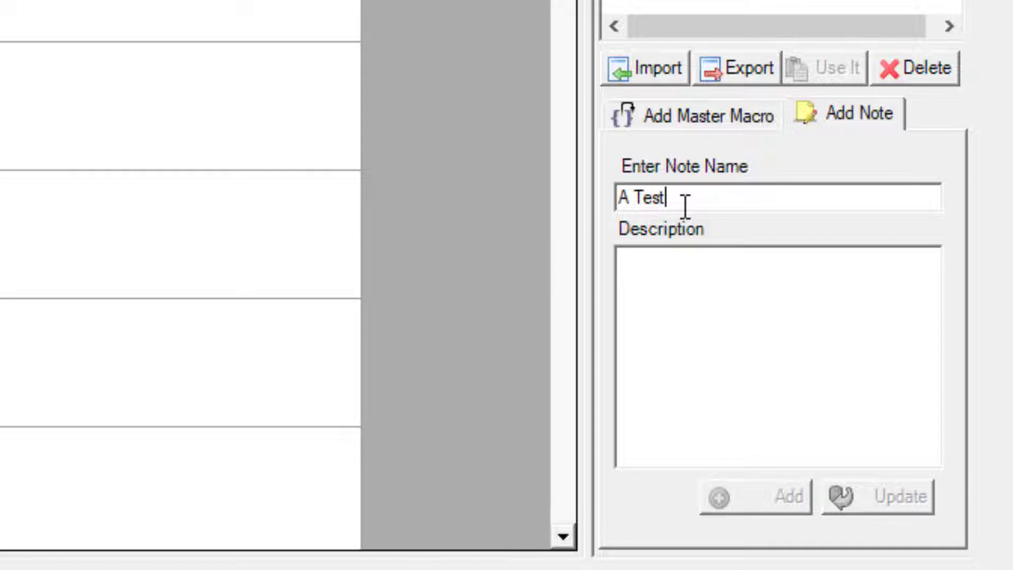
{"action": "key", "text": "Tab"}
{"action": "type", "text": "This is a test"}
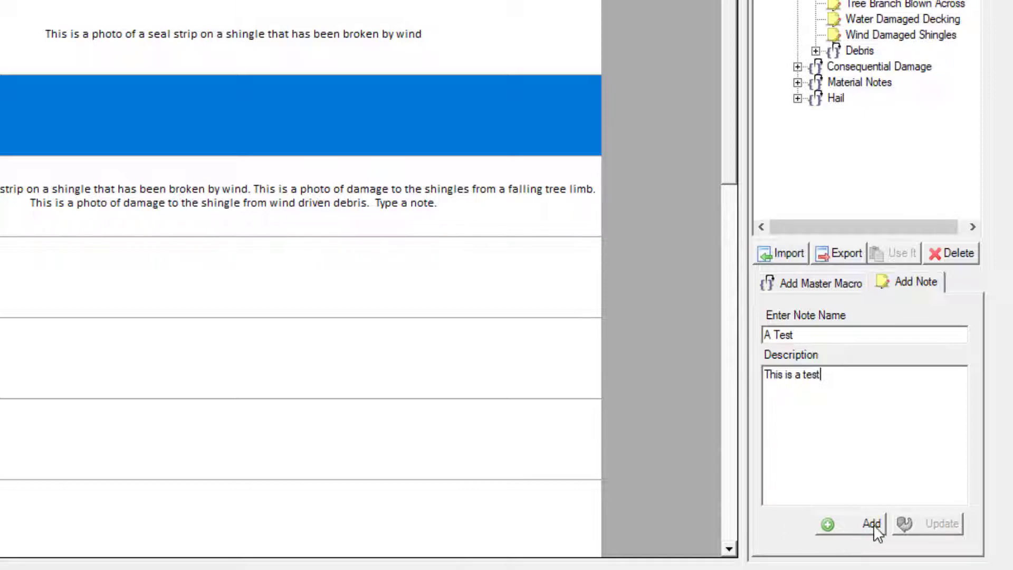
{"action": "left_click", "coordinate": [843, 519]}
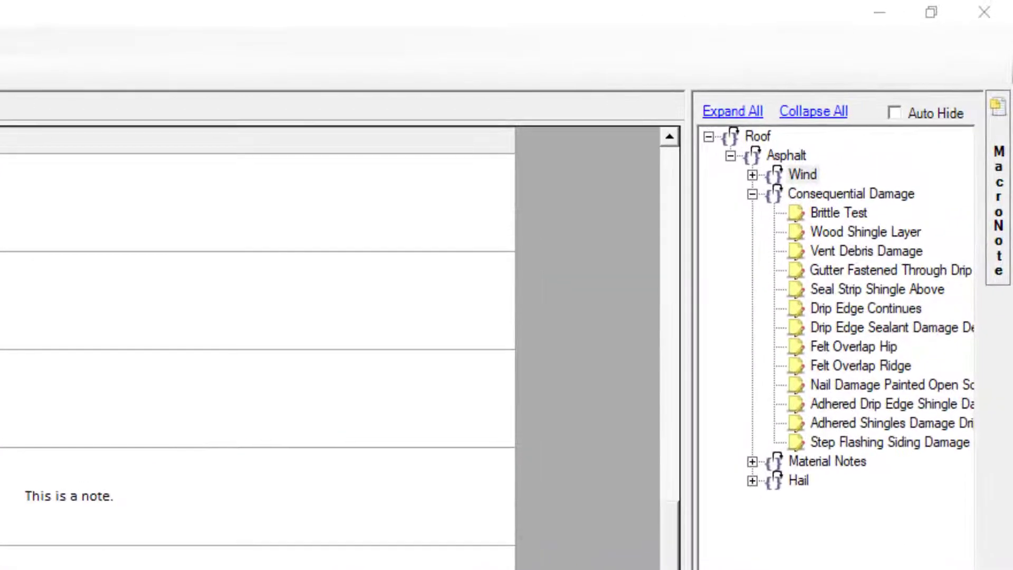
Add a note named "A Test" with the description "This is a test" to the Consequential Damage group and select it
{"action": "left_click", "coordinate": [830, 193]}
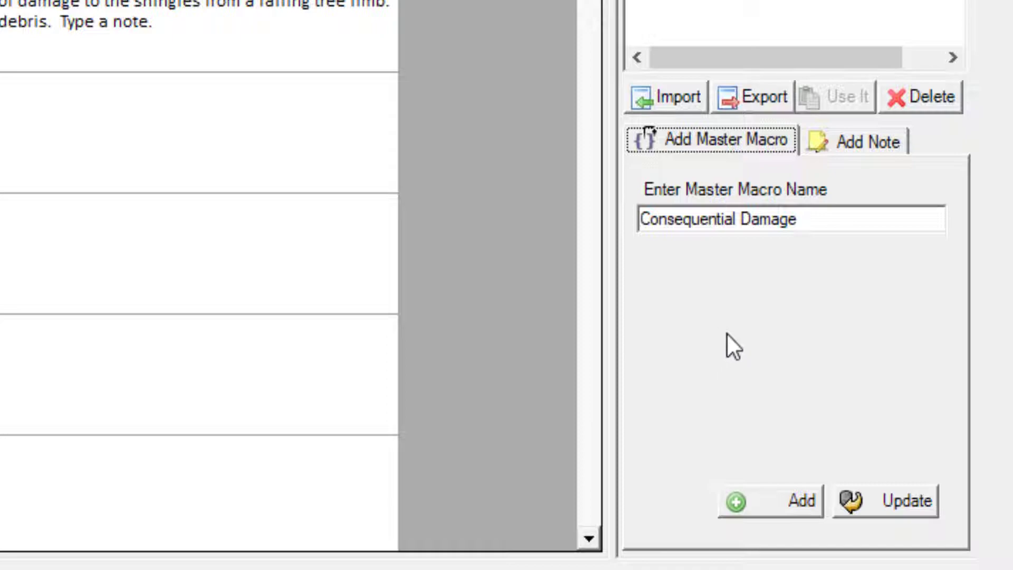
{"action": "left_click_drag", "start_coordinate": [651, 219], "coordinate": [806, 218]}
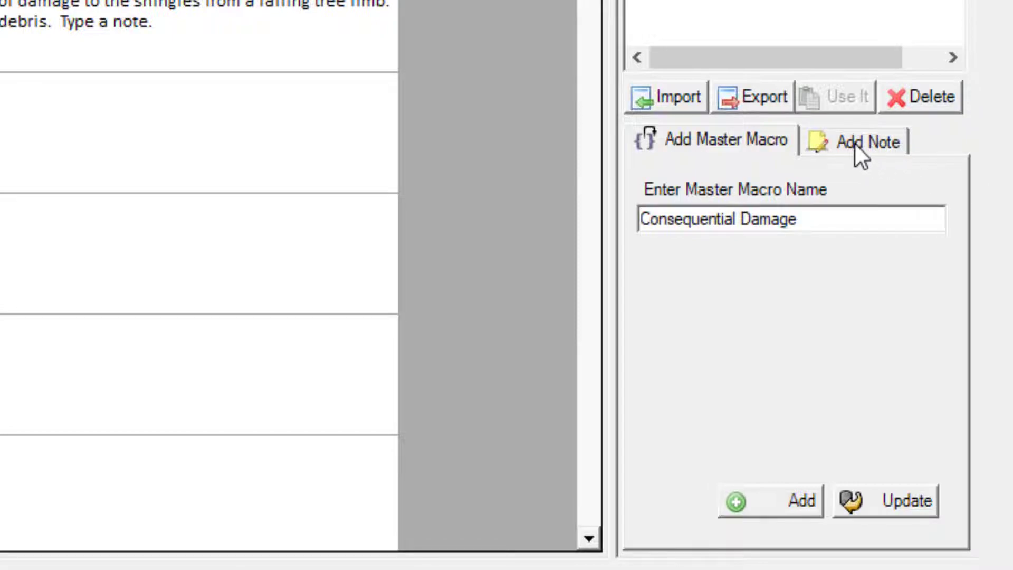
{"action": "left_click", "coordinate": [861, 156]}
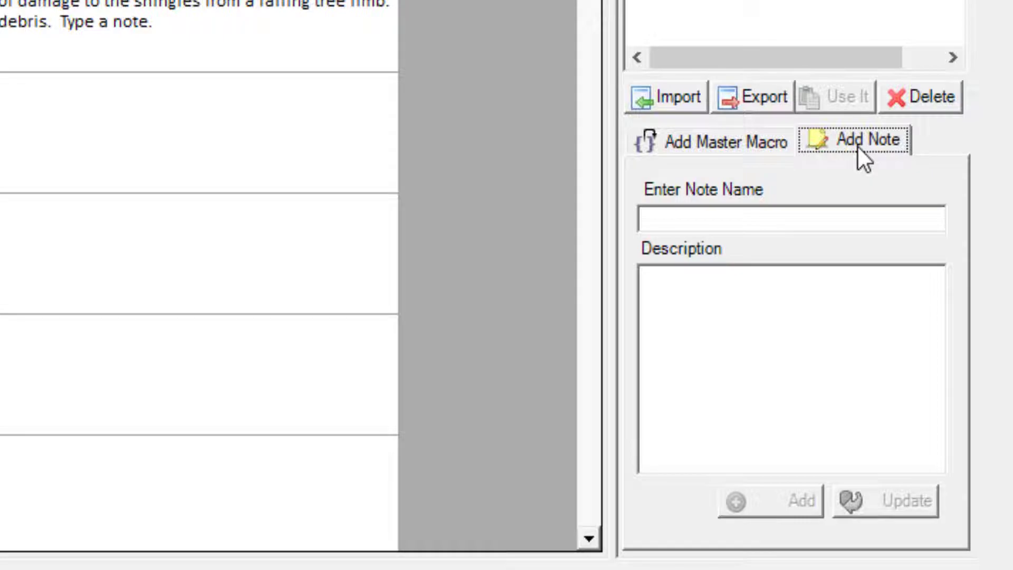
{"action": "left_click", "coordinate": [812, 225]}
{"action": "type", "text": "A Test"}
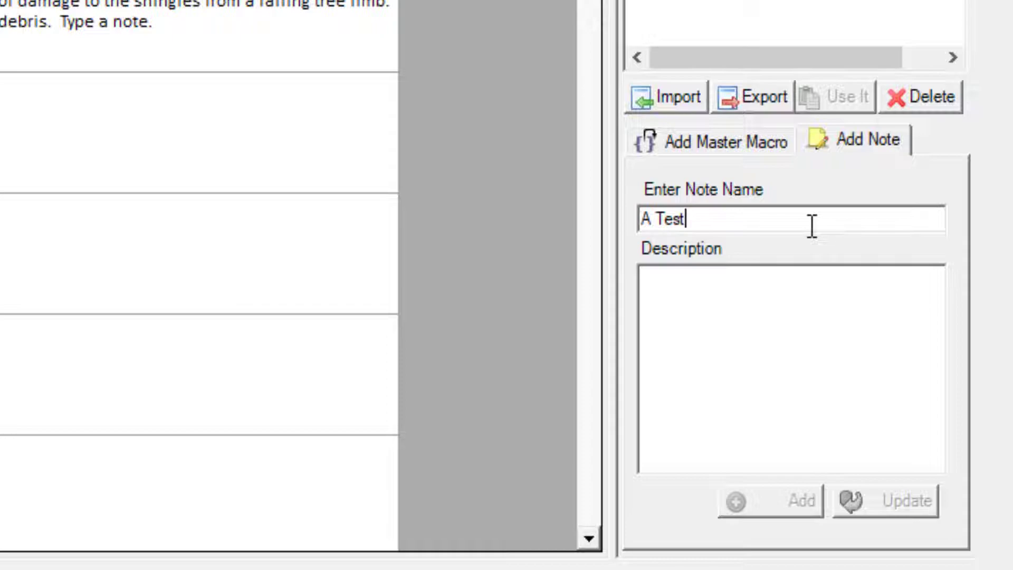
{"action": "key", "text": "Tab"}
{"action": "type", "text": "This is a"}
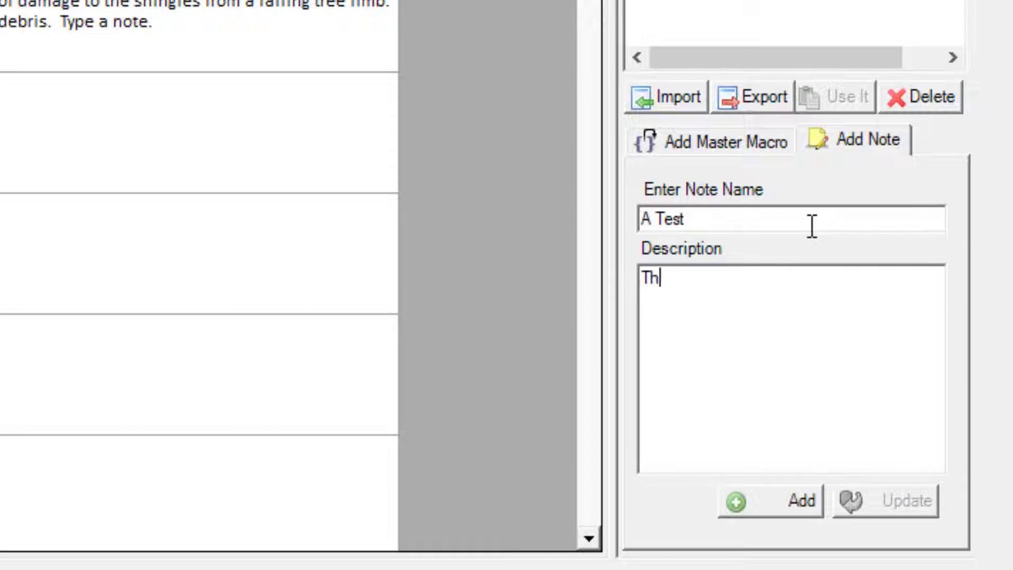
{"action": "type", "text": " test"}
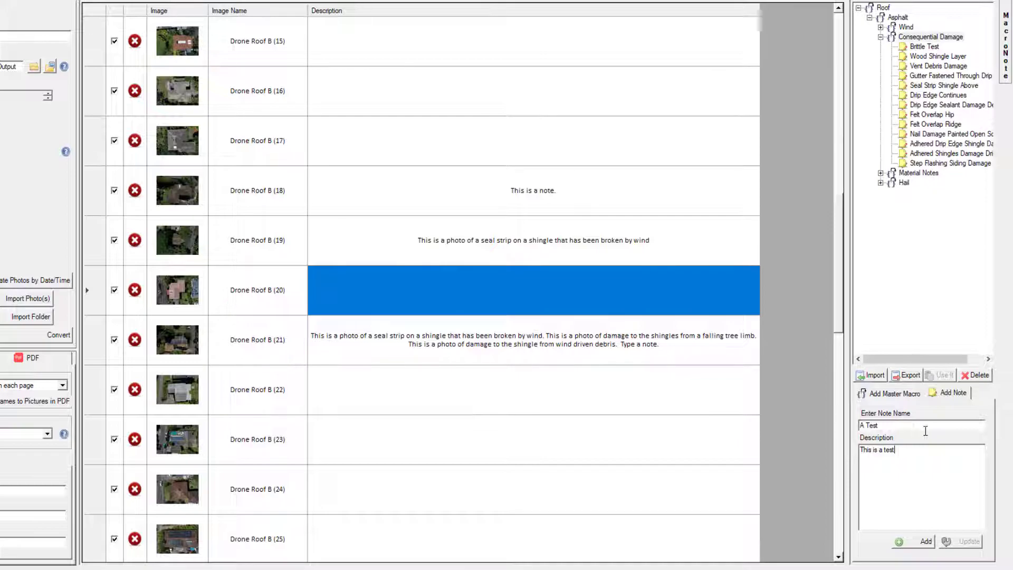
{"action": "left_click", "coordinate": [918, 543]}
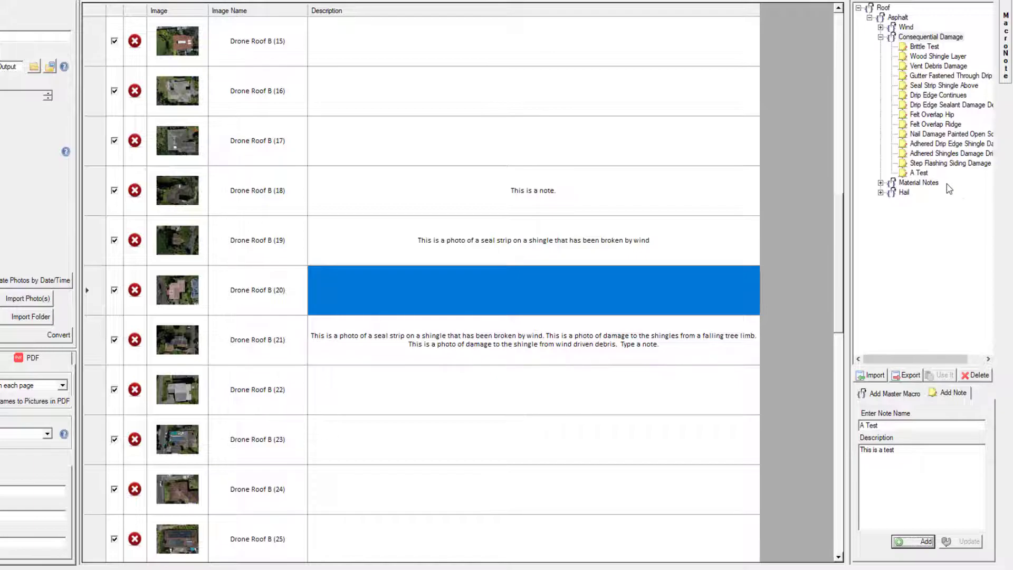
{"action": "left_click", "coordinate": [915, 173]}
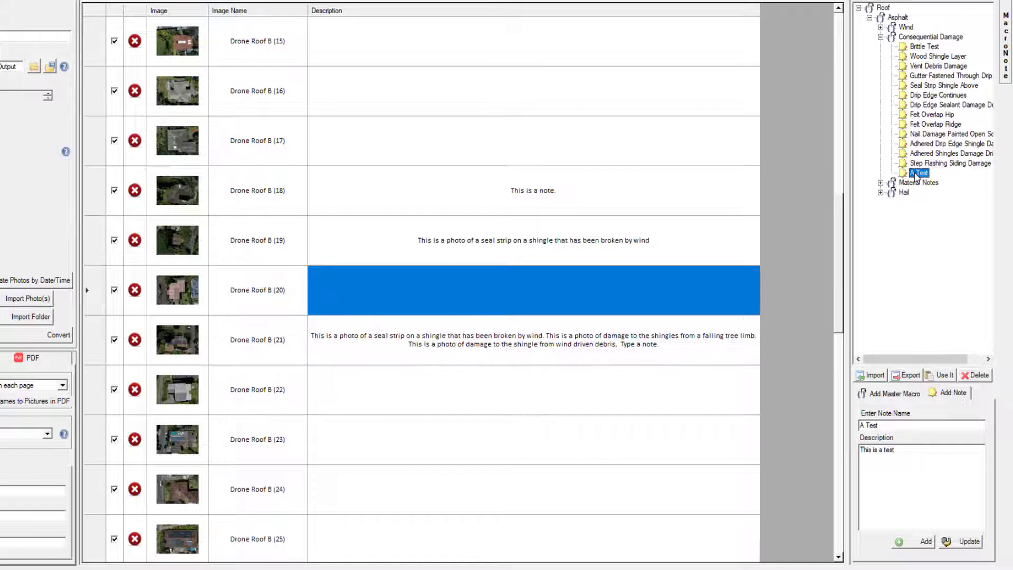